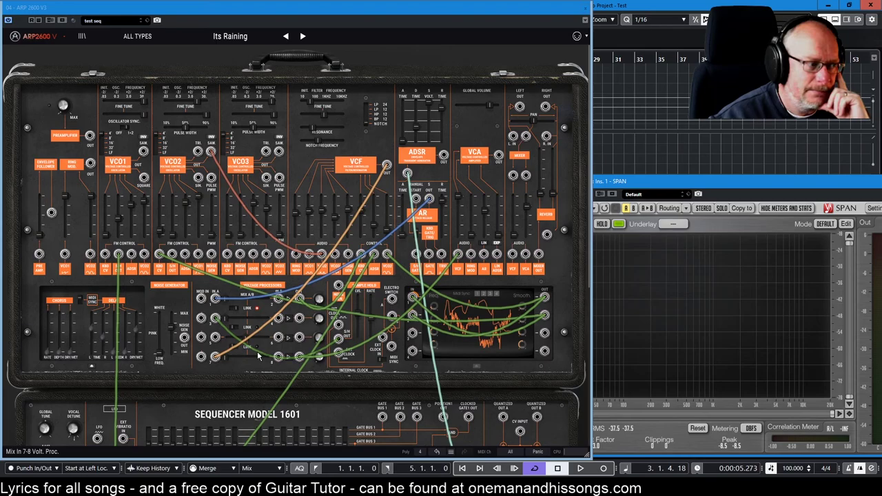
# - Unplug the patch cable between the VCF output and voltage processor input 7, and the cable feeding the VCA's audio input
pyautogui.moveTo(258, 354)
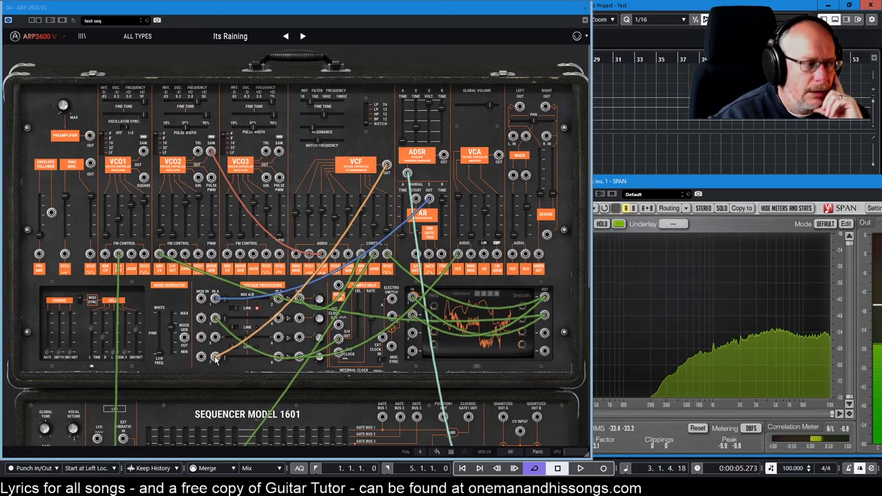
pyautogui.moveTo(215, 356); pyautogui.dragTo(227, 366)
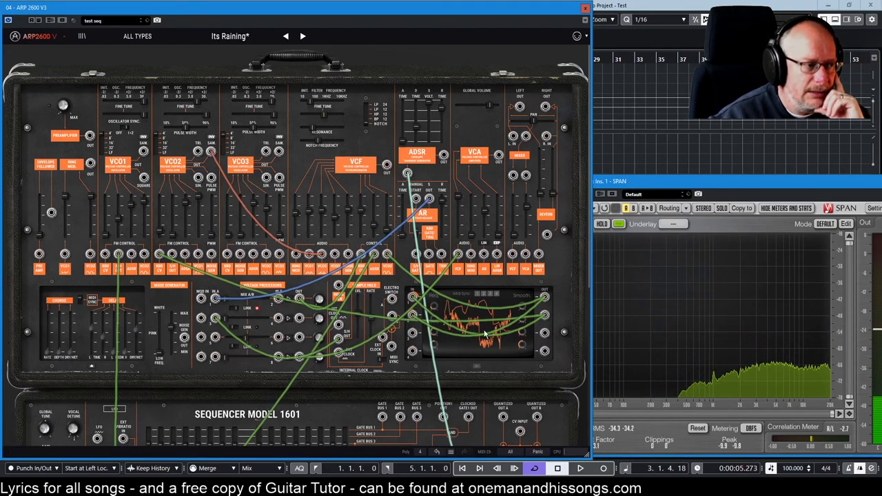
pyautogui.moveTo(460, 273); pyautogui.dragTo(461, 272)
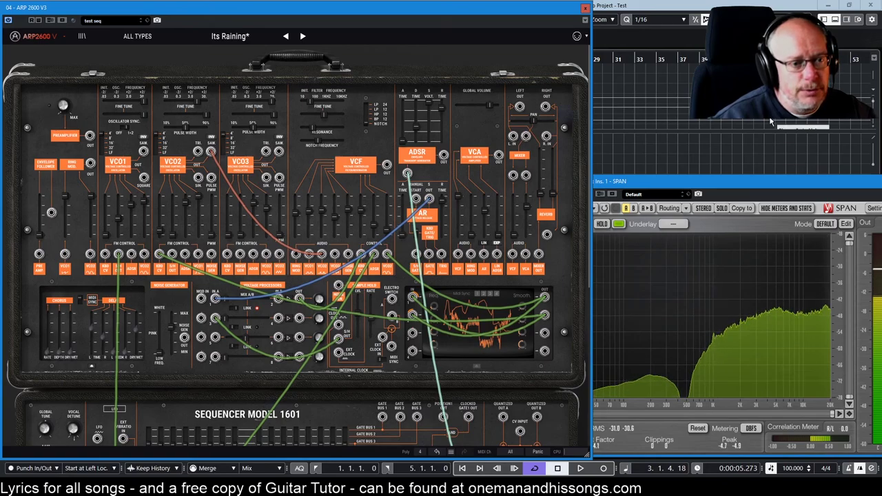
# - Audition the VCF's first audio input by varying its level, and return it to 0.00
pyautogui.moveTo(296, 217)
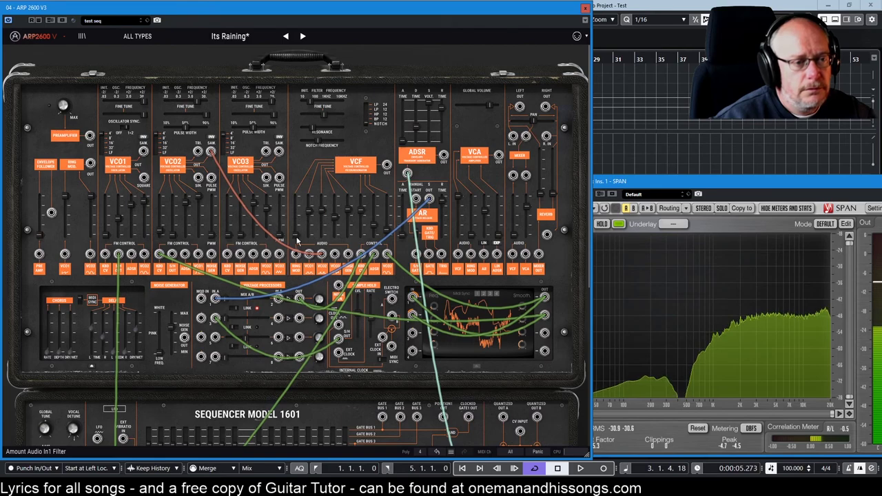
pyautogui.doubleClick(296, 239)
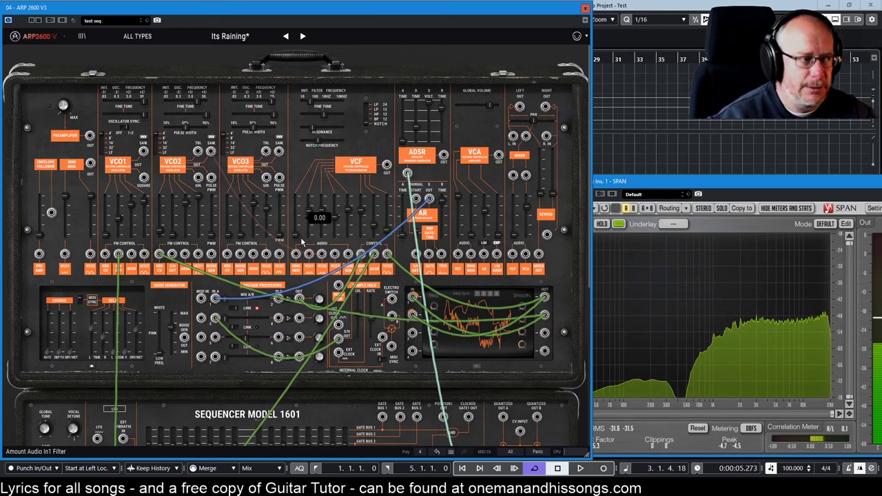
pyautogui.moveTo(297, 236); pyautogui.dragTo(321, 235)
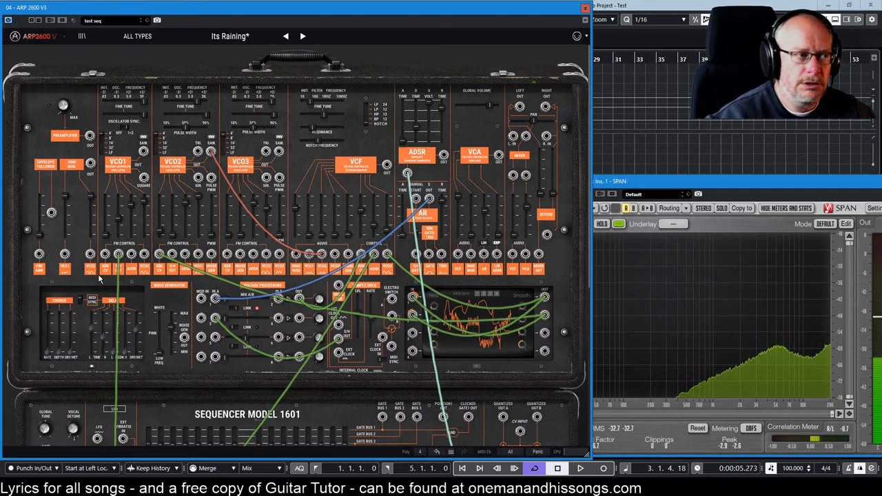
pyautogui.moveTo(313, 196)
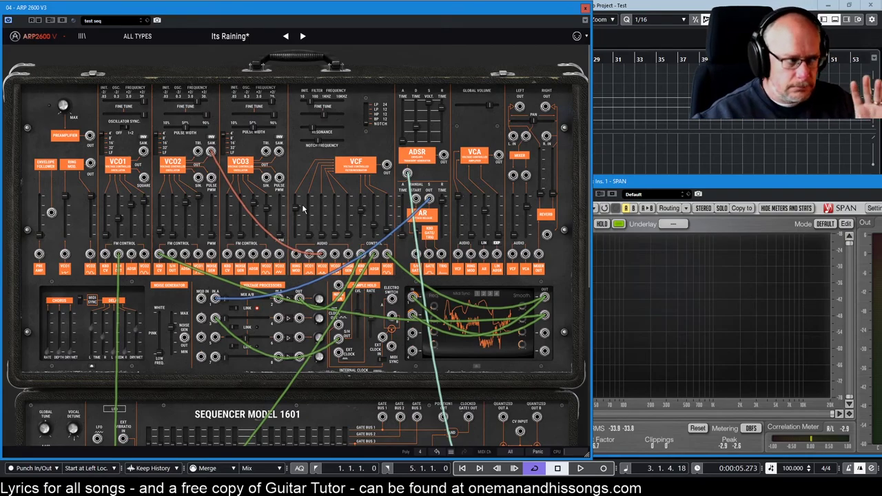
pyautogui.moveTo(297, 208); pyautogui.dragTo(298, 236)
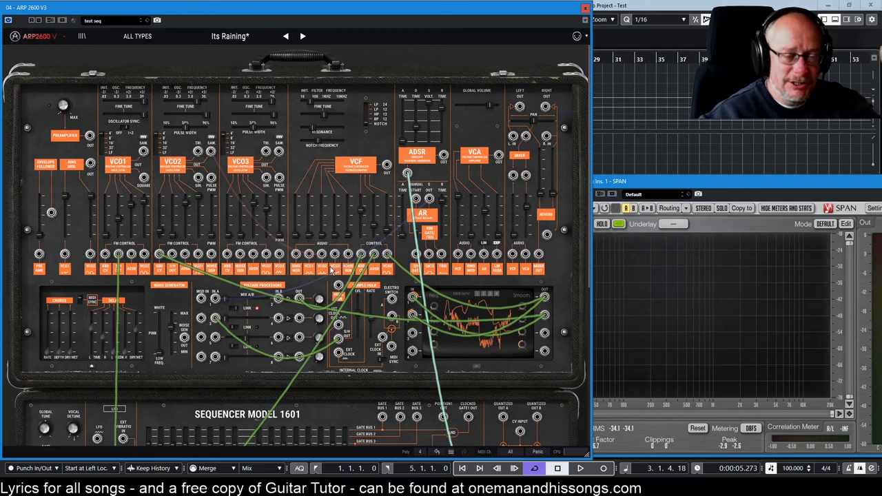
# - Examine the VCO1 FM connections, the sequencer patching and the VCO2 tuning and pulse width controls
pyautogui.moveTo(310, 235)
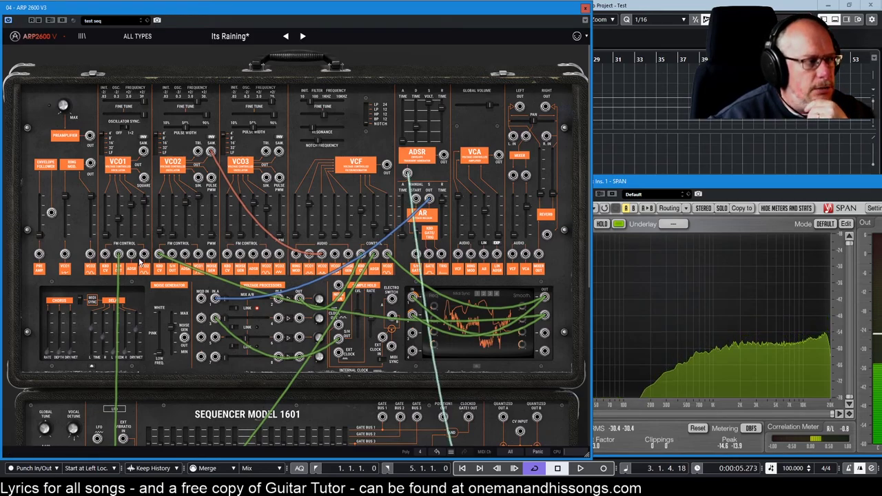
pyautogui.moveTo(140, 248)
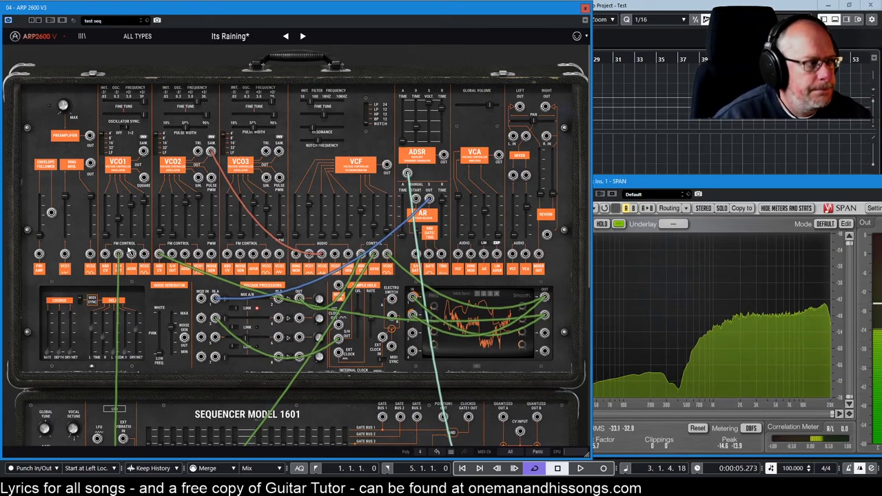
pyautogui.moveTo(121, 238)
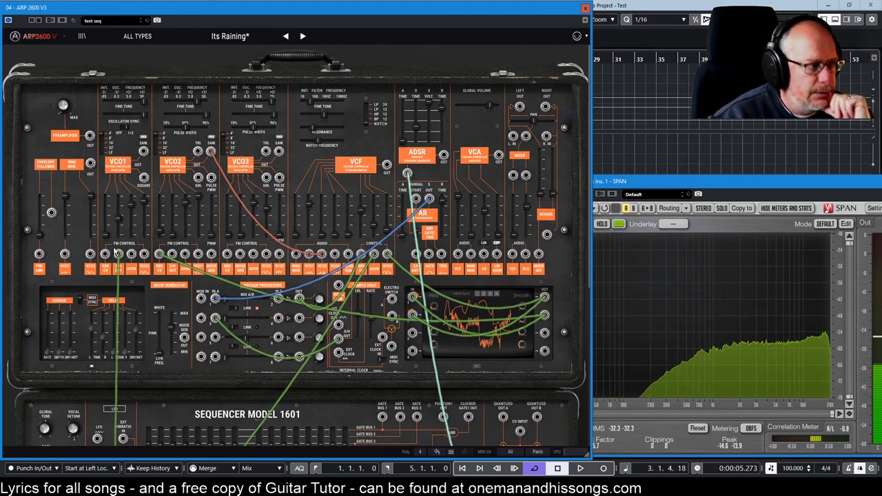
pyautogui.scroll(-5, 147, 338)
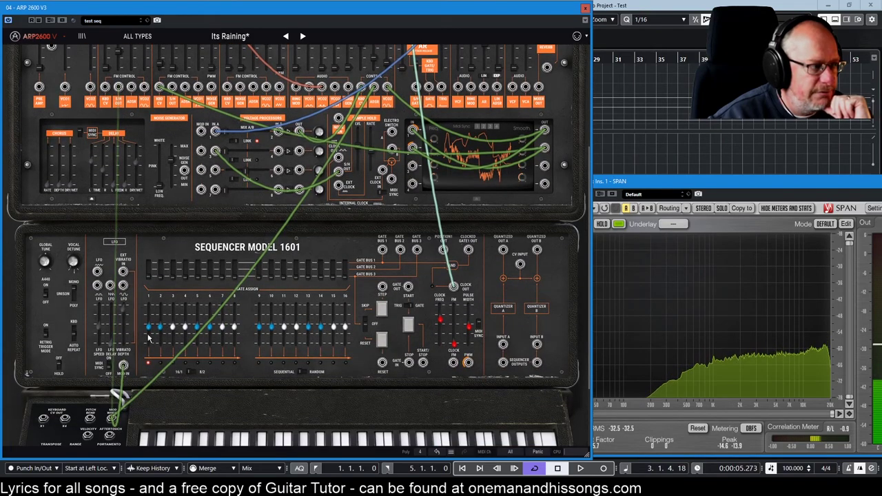
pyautogui.scroll(5, 223, 366)
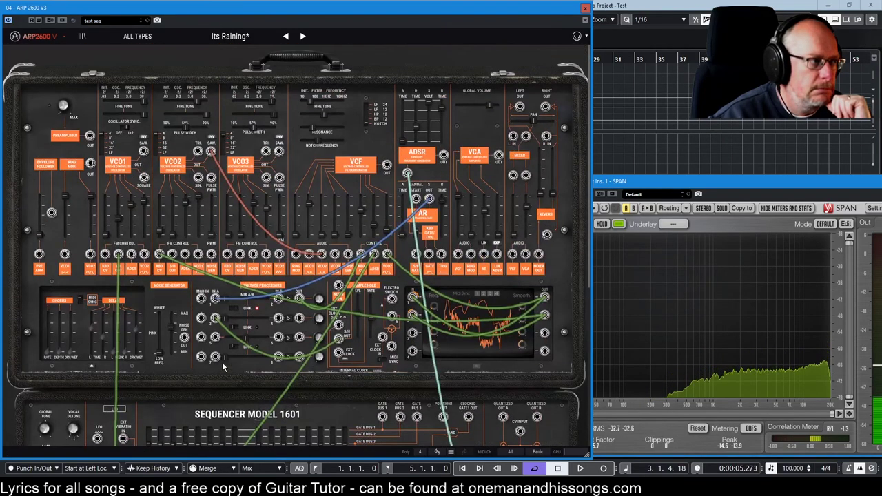
pyautogui.moveTo(211, 230)
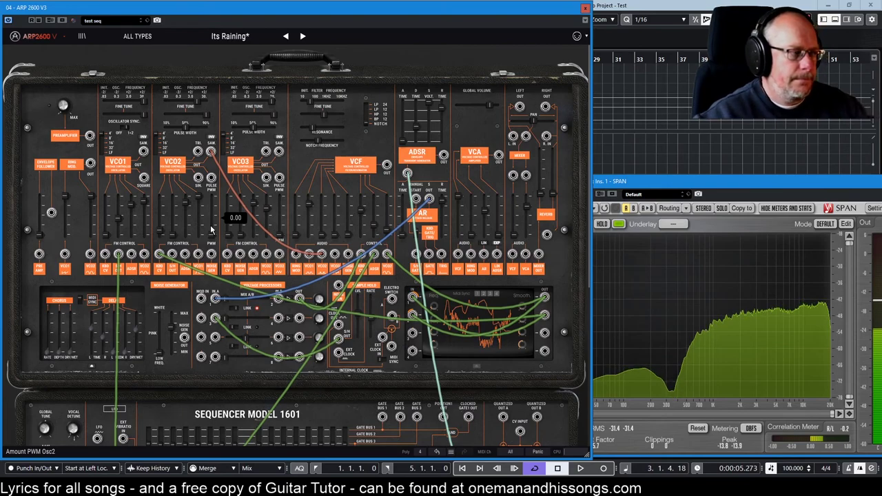
pyautogui.moveTo(118, 219)
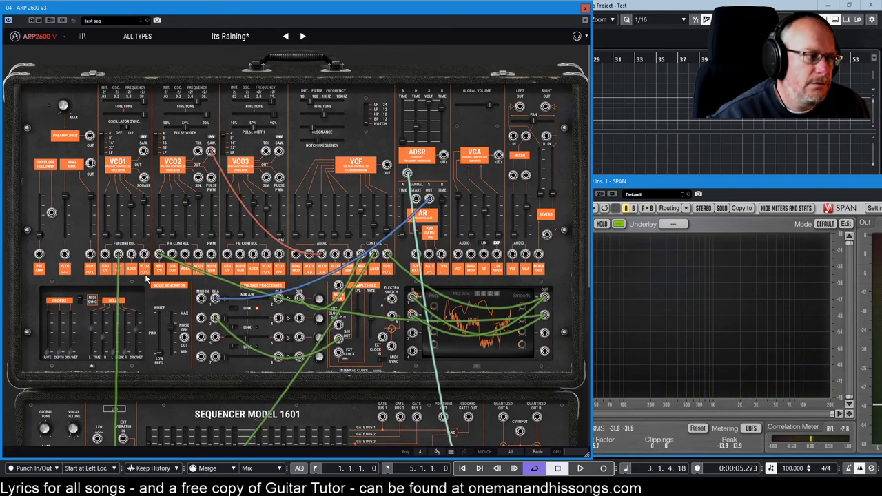
pyautogui.moveTo(142, 200)
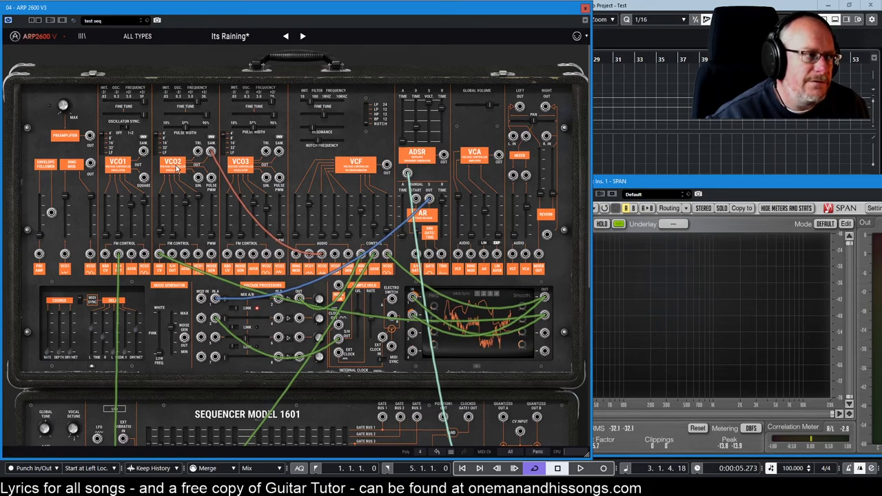
pyautogui.moveTo(161, 137)
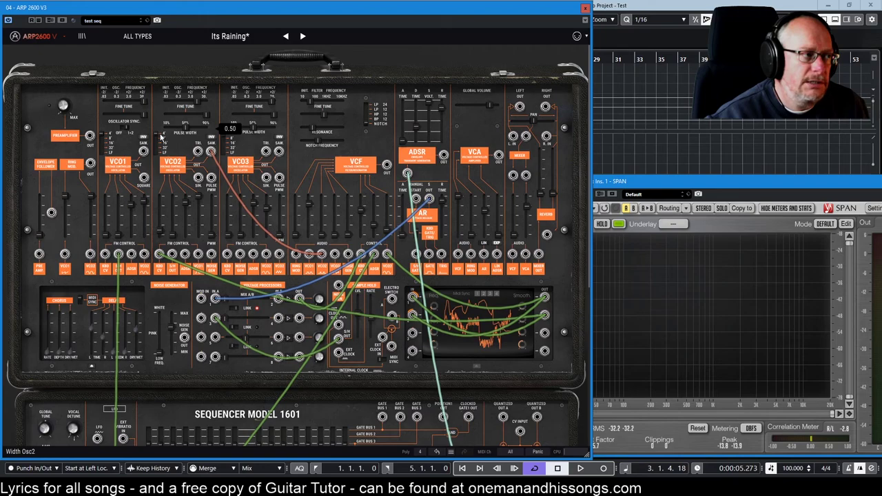
pyautogui.moveTo(197, 104)
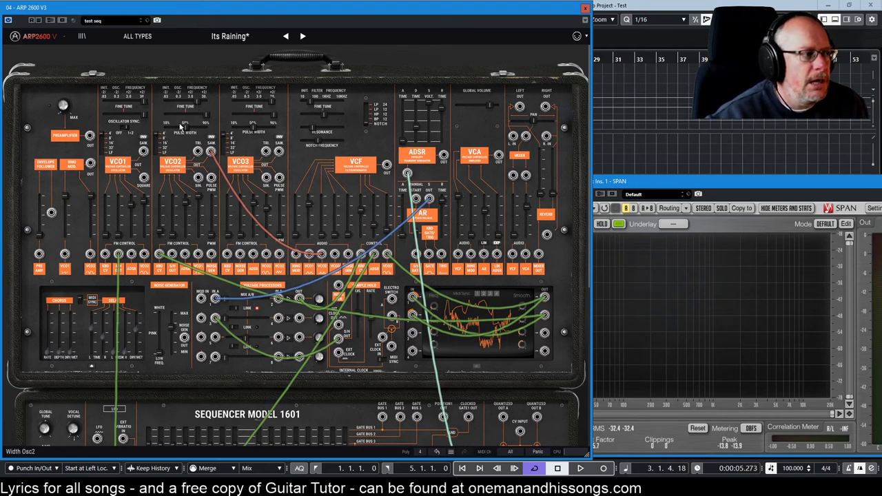
pyautogui.moveTo(177, 226)
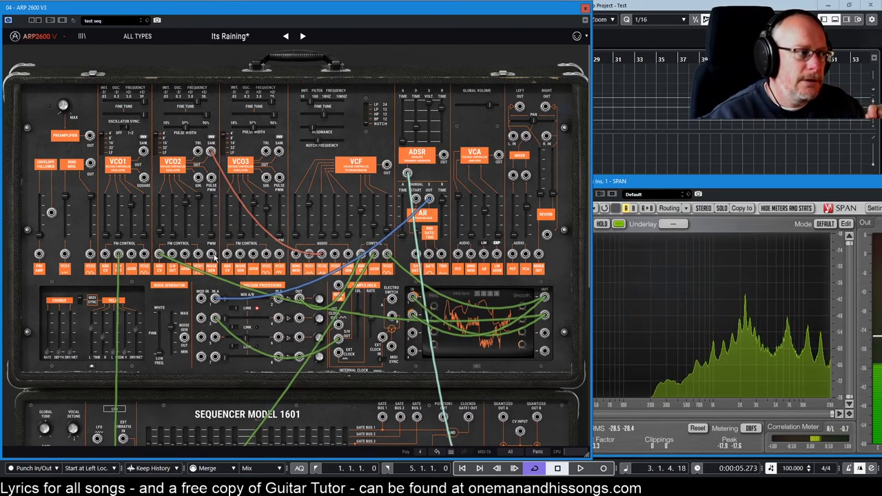
# - Raise the VCO1 FM4 amount to about 0.64 and adjust the level of the VCF's third audio input
pyautogui.moveTo(144, 237)
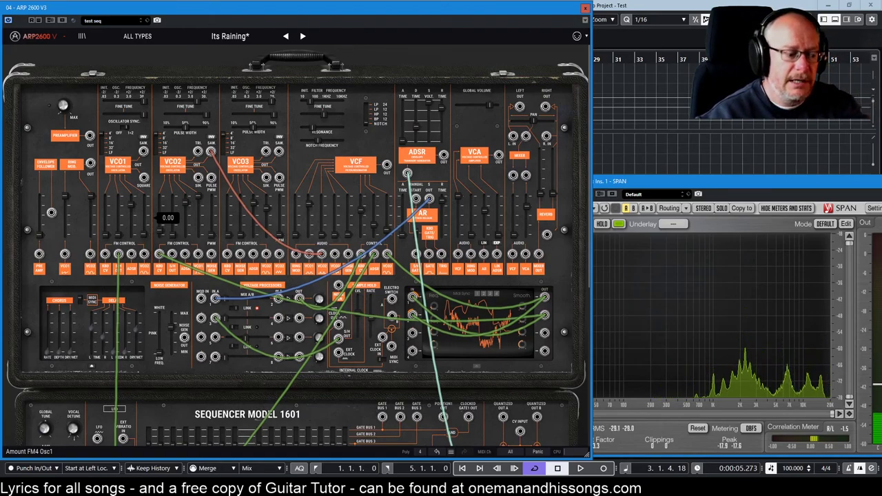
pyautogui.moveTo(144, 233); pyautogui.dragTo(144, 229)
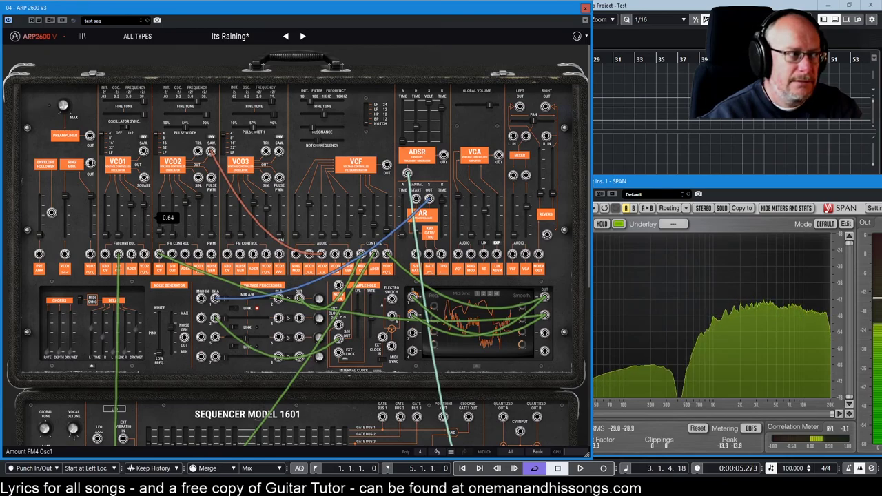
pyautogui.moveTo(144, 206); pyautogui.dragTo(145, 203)
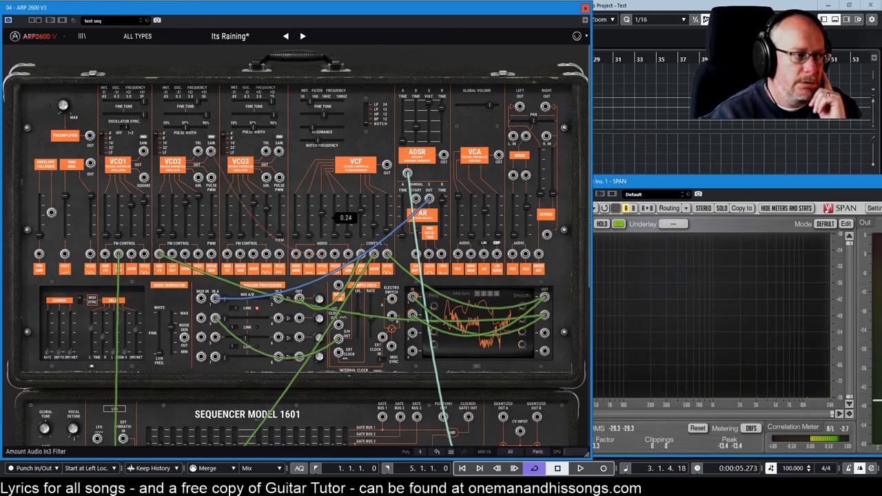
pyautogui.moveTo(322, 207); pyautogui.dragTo(322, 204)
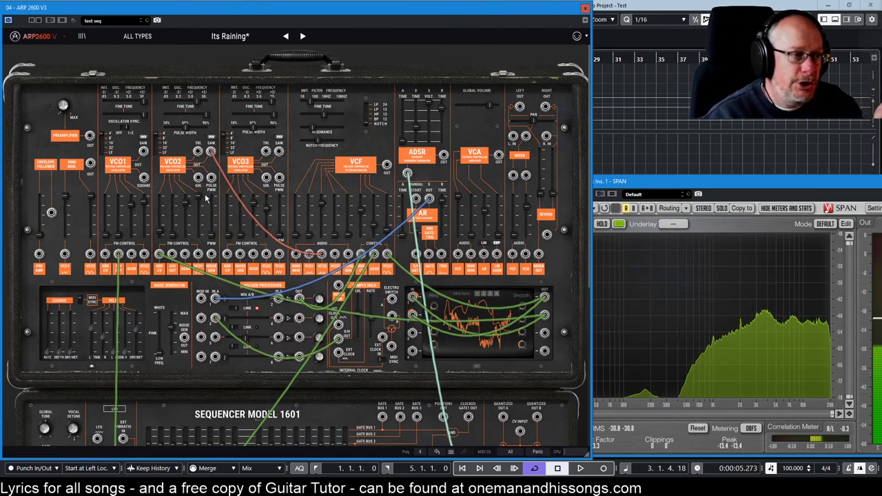
# - Raise the VCO2 FM4 amount from zero to about 0.74
pyautogui.moveTo(205, 199)
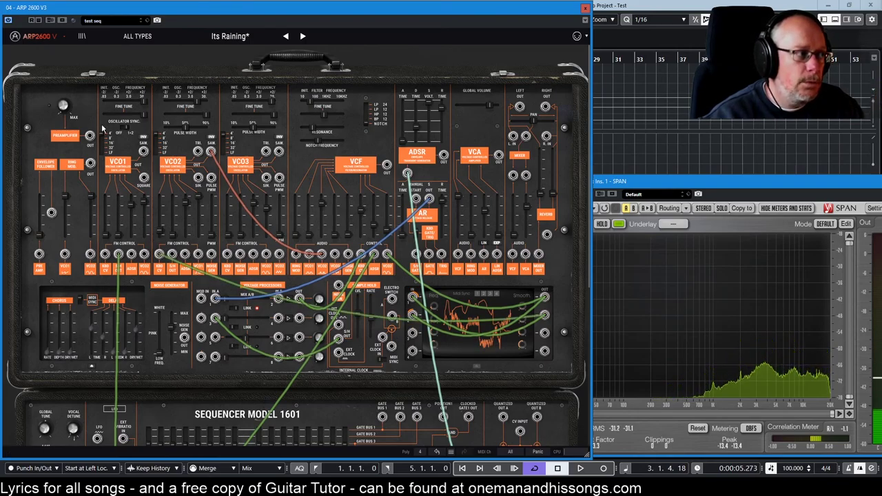
pyautogui.moveTo(143, 104)
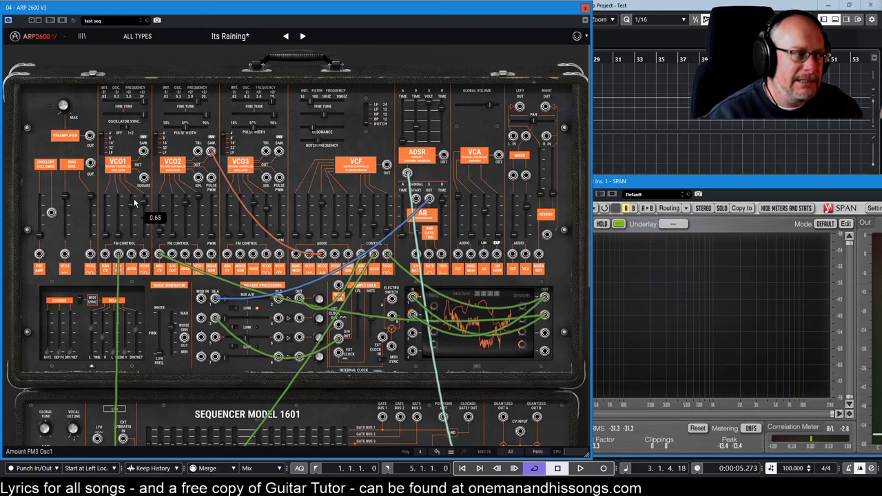
pyautogui.moveTo(191, 212)
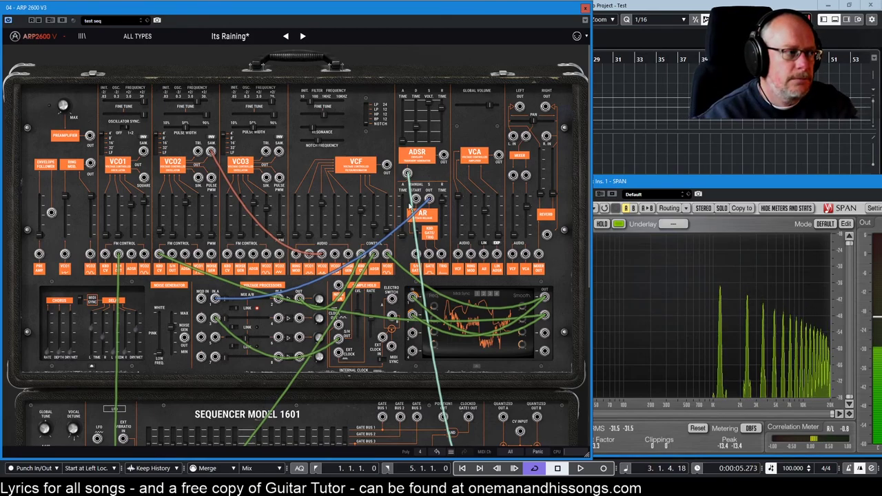
pyautogui.moveTo(201, 239)
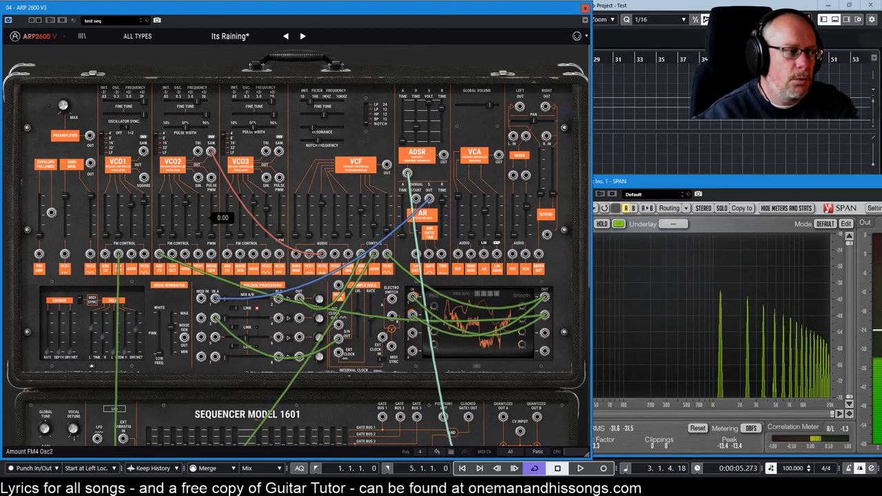
pyautogui.moveTo(200, 235); pyautogui.dragTo(199, 234)
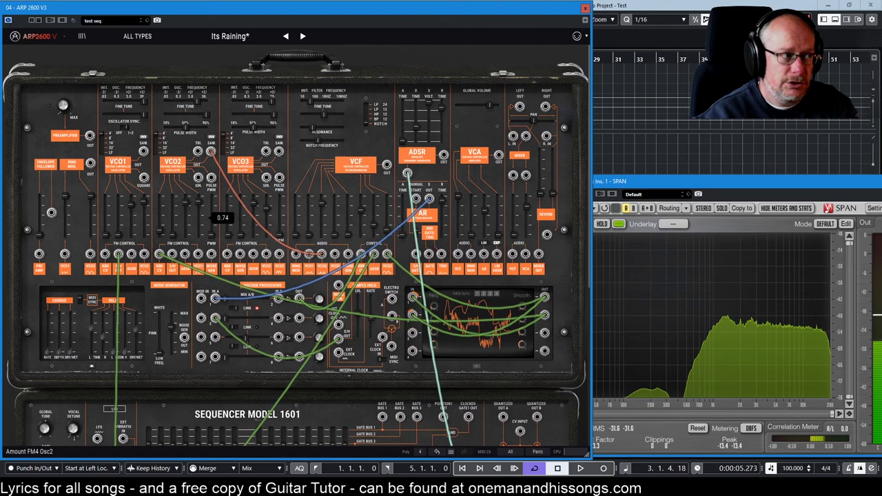
pyautogui.moveTo(198, 197); pyautogui.dragTo(199, 189)
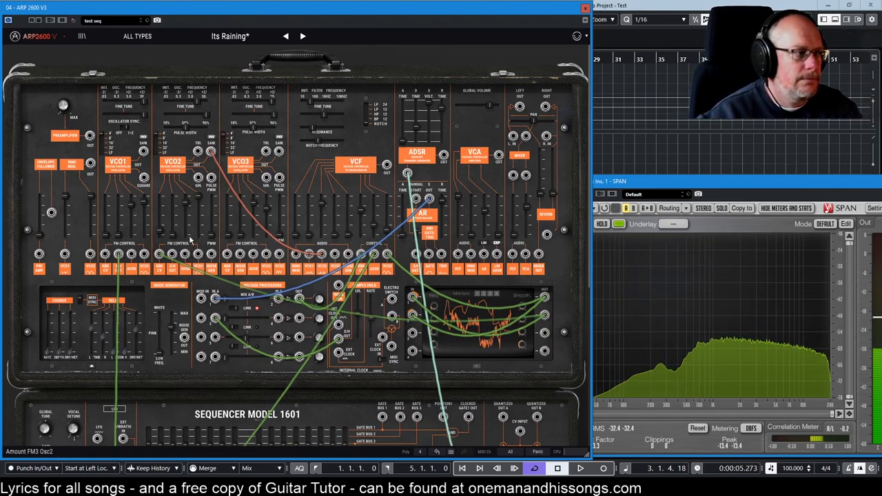
pyautogui.moveTo(190, 235)
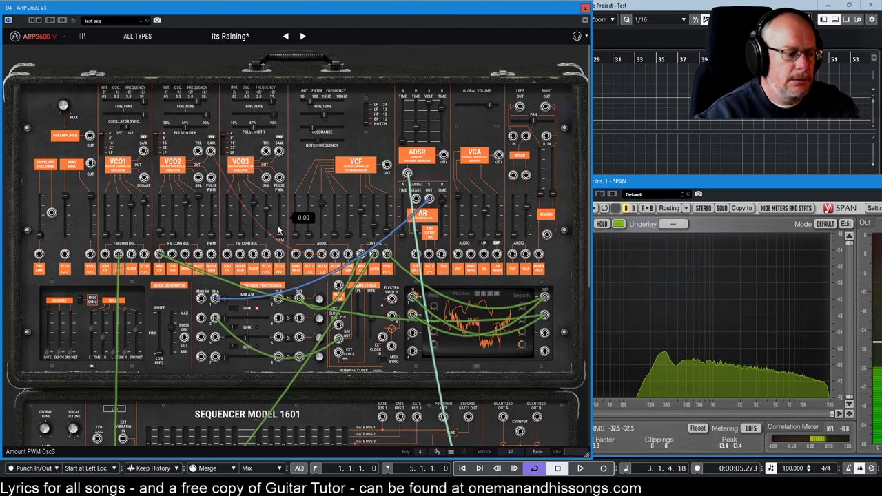
# - Raise the level of the VCF's second audio input from zero to roughly mid travel
pyautogui.moveTo(309, 239)
pyautogui.moveTo(309, 238); pyautogui.dragTo(308, 211)
pyautogui.moveTo(321, 207)
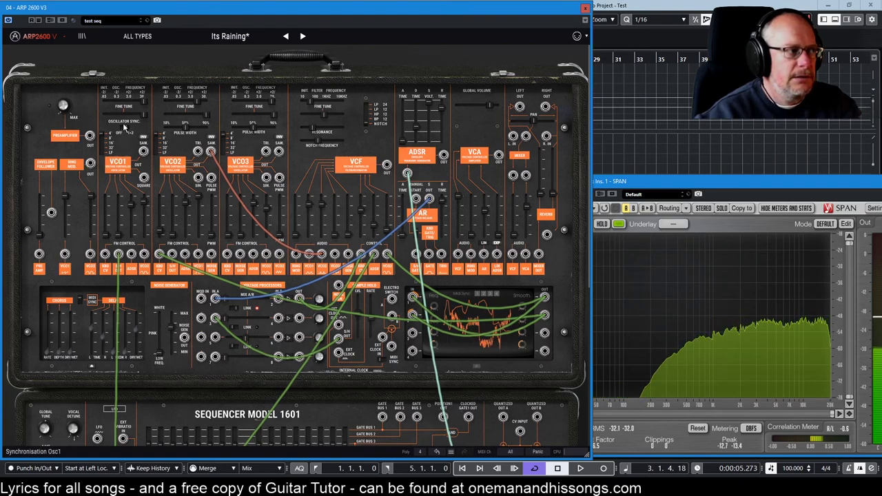
# - Read the oscillator waveform, synchronization and frequency modulation pages of the ARP 2600 V manual in Adobe Acrobat Reader, and return to the synthesizer
pyautogui.moveTo(128, 120)
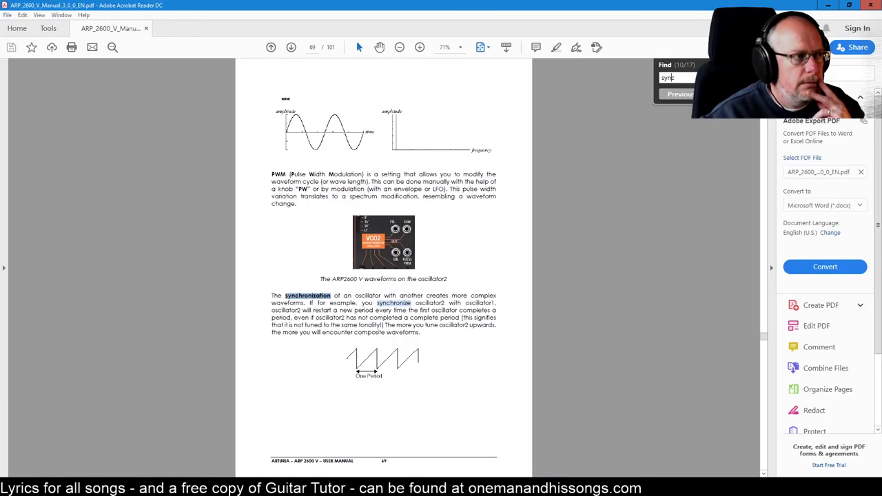
pyautogui.scroll(3, 441, 312)
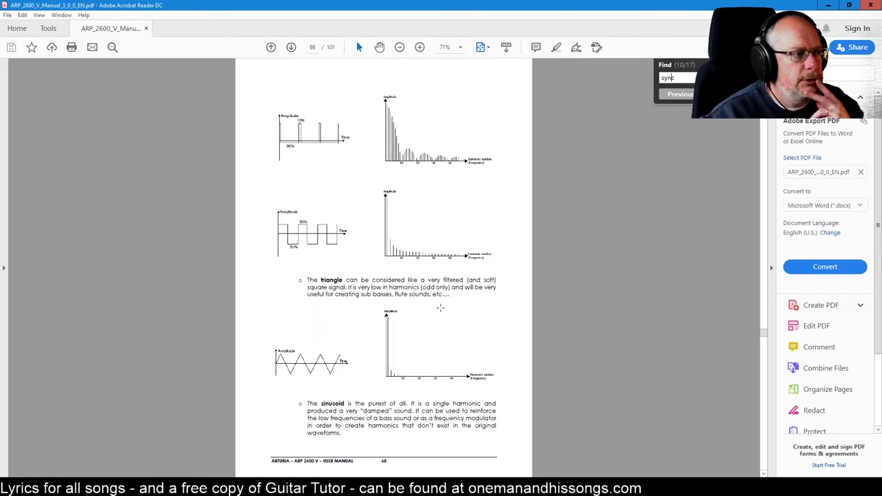
pyautogui.scroll(3, 441, 308)
pyautogui.scroll(-9, 441, 308)
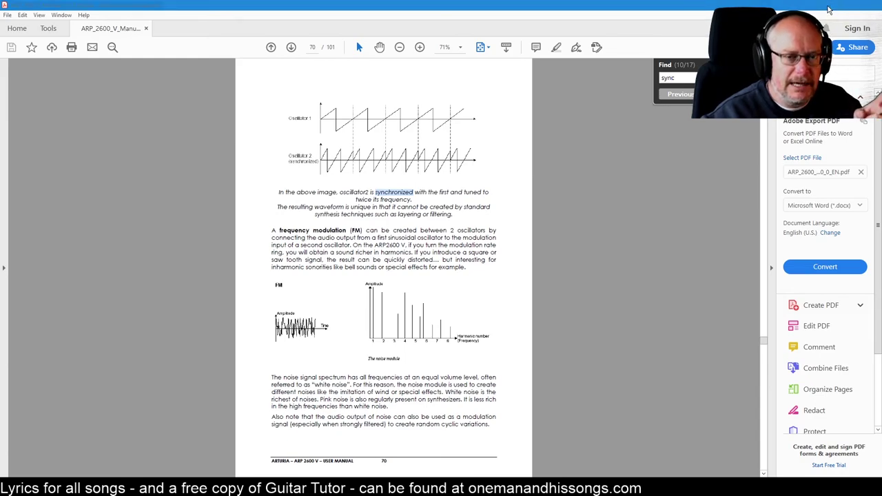
pyautogui.click(829, 7)
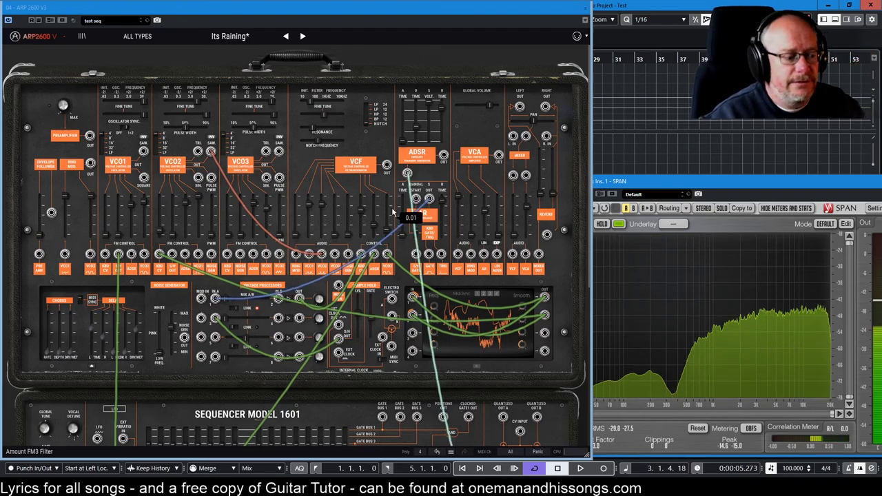
# - Discard the edits to the patch by stepping to the neighbouring preset and back to Its Raining
pyautogui.click(125, 131)
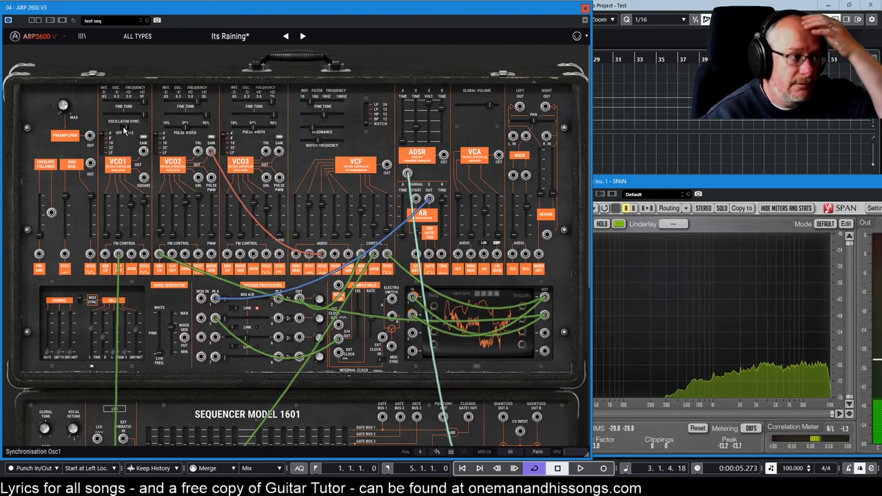
pyautogui.click(305, 36)
pyautogui.click(286, 37)
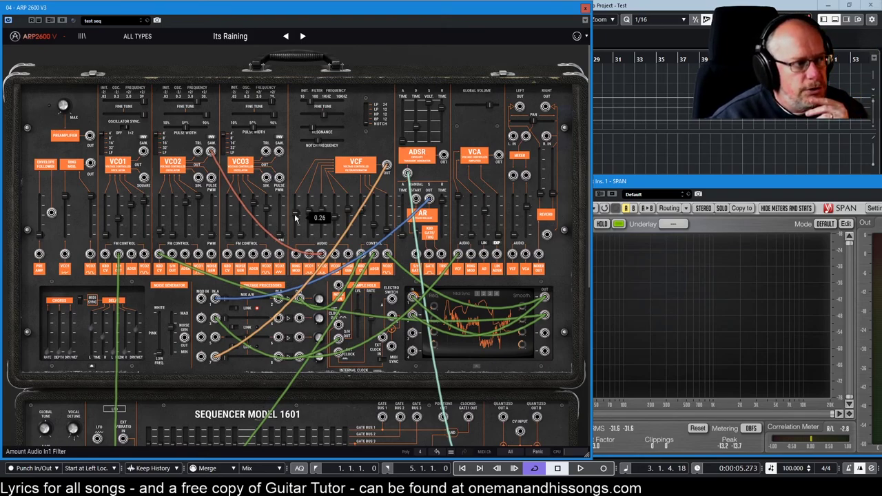
# - Lower the VCF's first and fifth audio inputs to zero and raise the first one back to roughly mid travel
pyautogui.moveTo(301, 215); pyautogui.dragTo(301, 237)
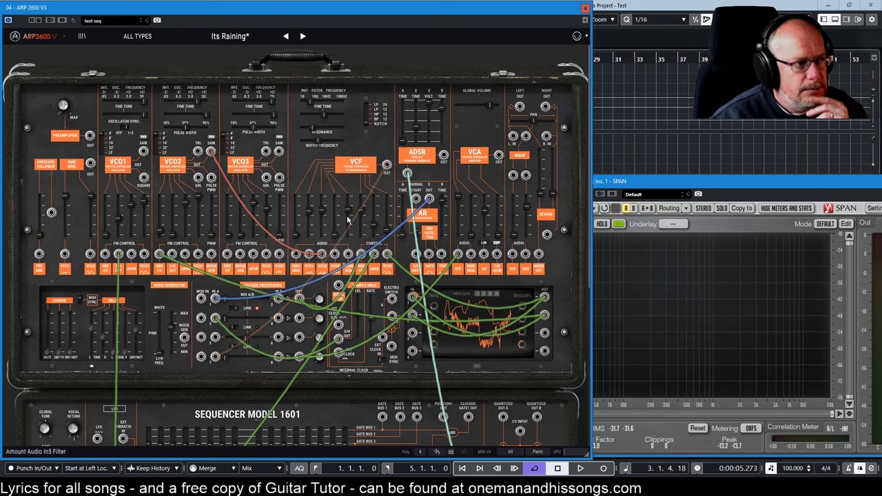
pyautogui.moveTo(348, 211); pyautogui.dragTo(350, 240)
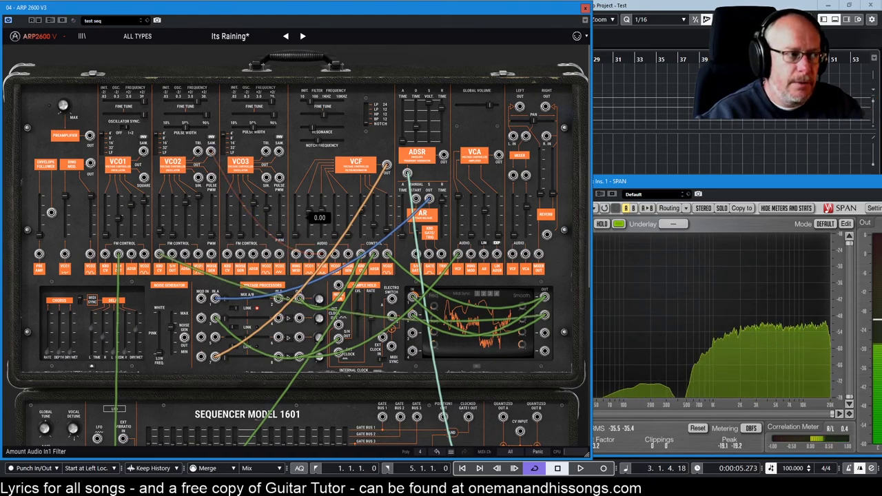
pyautogui.moveTo(296, 236); pyautogui.dragTo(297, 211)
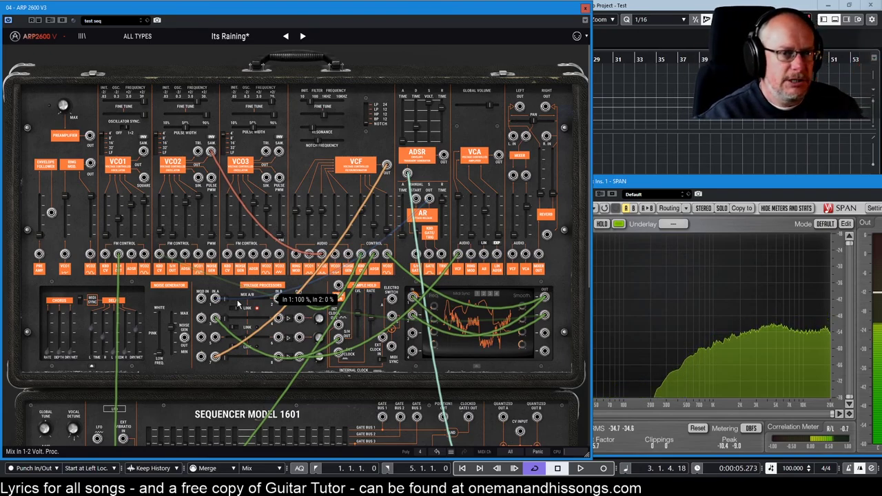
# - Examine the patch cable between the AR output and the first voltage processor input, and the VCF's FM control amounts
pyautogui.moveTo(215, 297); pyautogui.dragTo(429, 198)
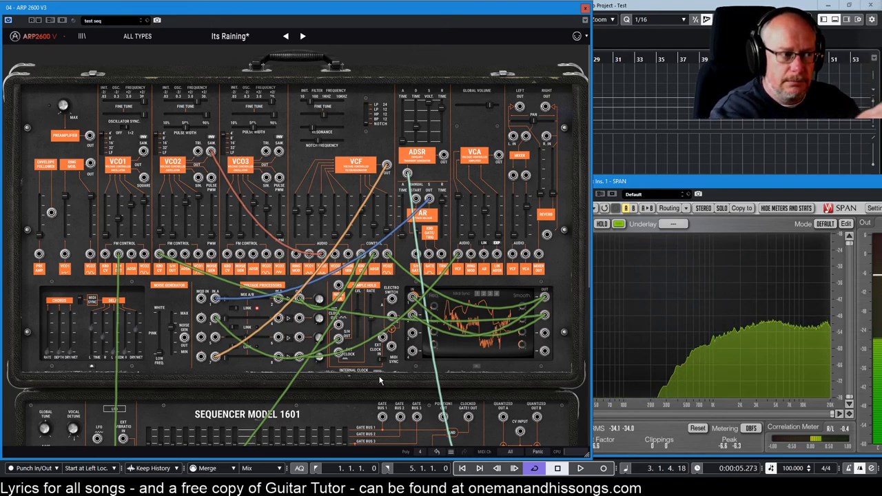
pyautogui.moveTo(376, 246)
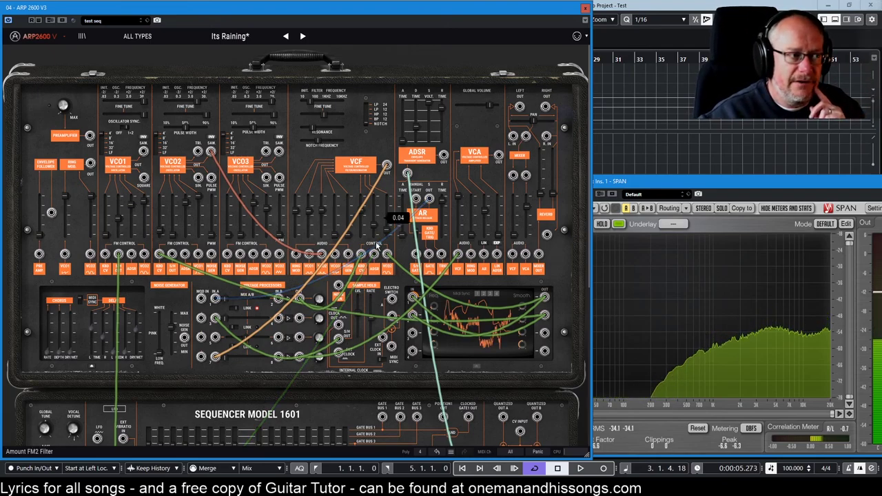
pyautogui.moveTo(368, 218)
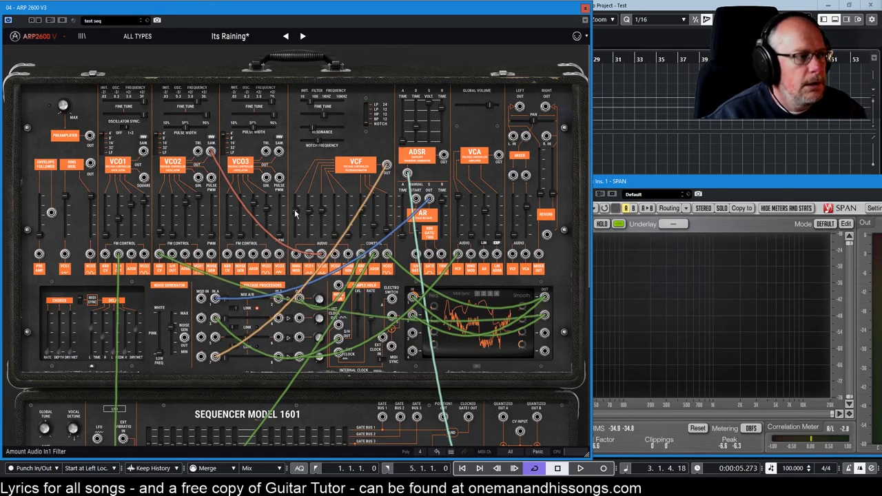
# - Lower the VCF's first audio input to zero and raise its fourth audio input above mid travel
pyautogui.moveTo(295, 215); pyautogui.dragTo(295, 236)
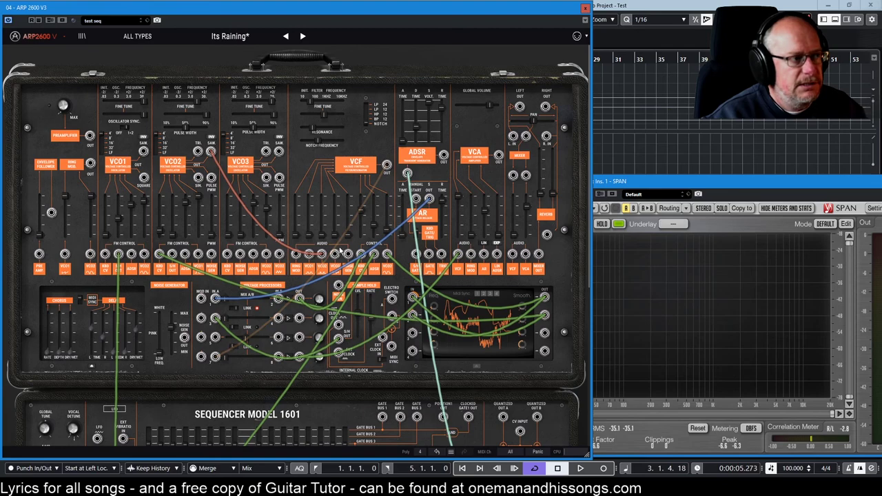
pyautogui.moveTo(335, 233); pyautogui.dragTo(335, 204)
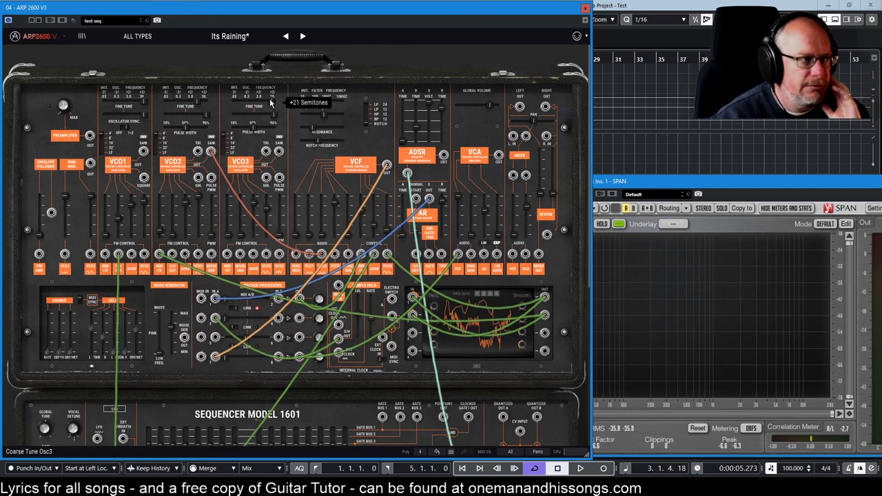
pyautogui.moveTo(273, 118)
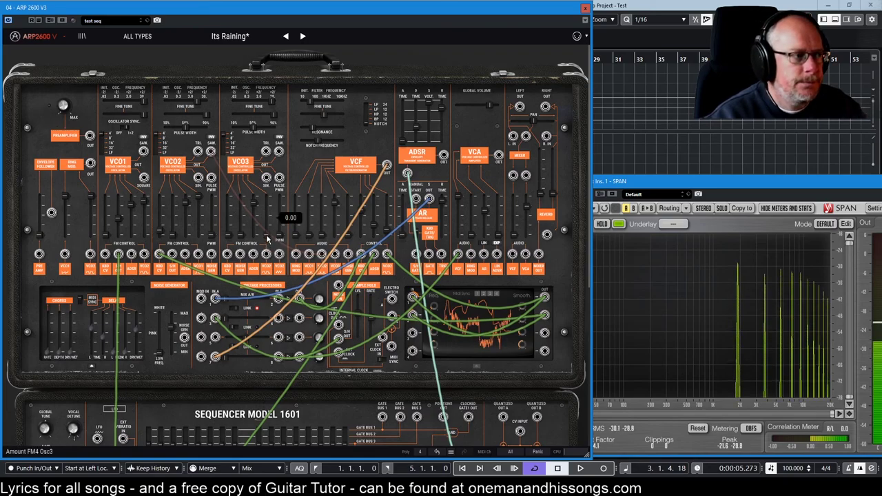
# - Raise the VCO3 FM4 amount from zero to 0.78, lower it to 0.32, and check the VCO3 FM3 amount
pyautogui.moveTo(267, 230); pyautogui.dragTo(267, 229)
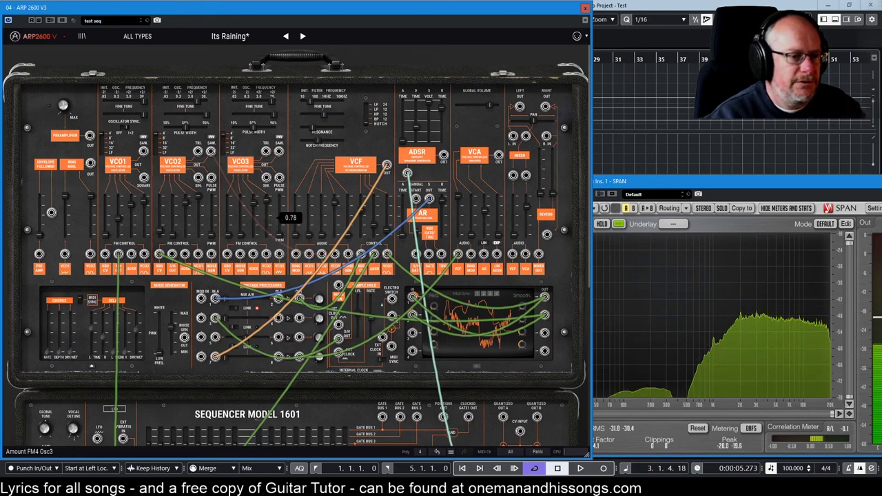
pyautogui.moveTo(268, 203); pyautogui.dragTo(268, 205)
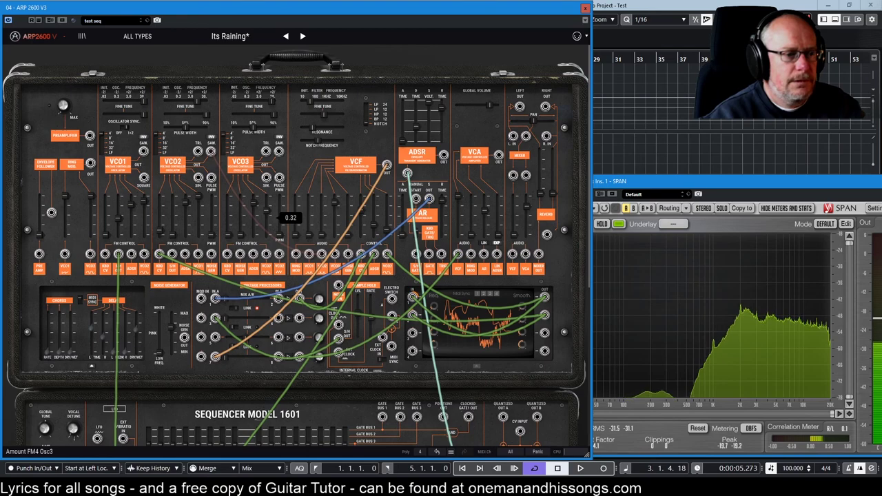
pyautogui.moveTo(255, 230)
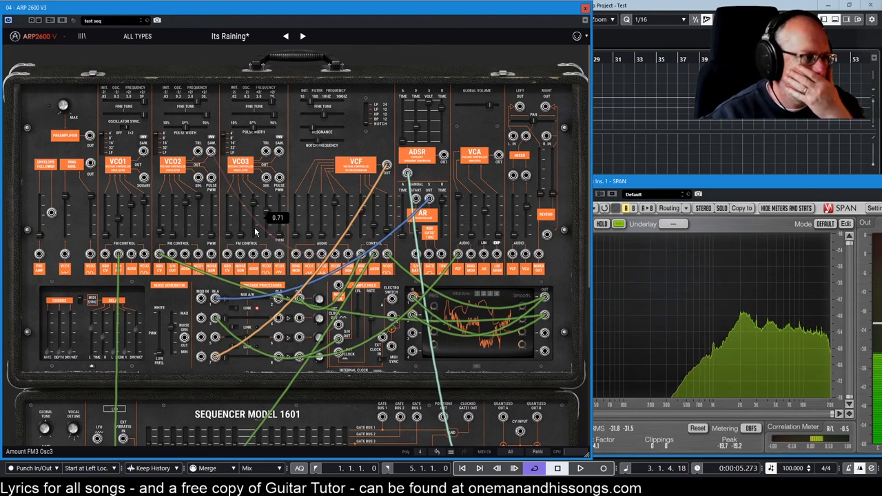
# - Reload the Its Raining preset and turn down the VCF's oscillator audio inputs, leaving the noise input up
pyautogui.click(303, 36)
pyautogui.click(286, 36)
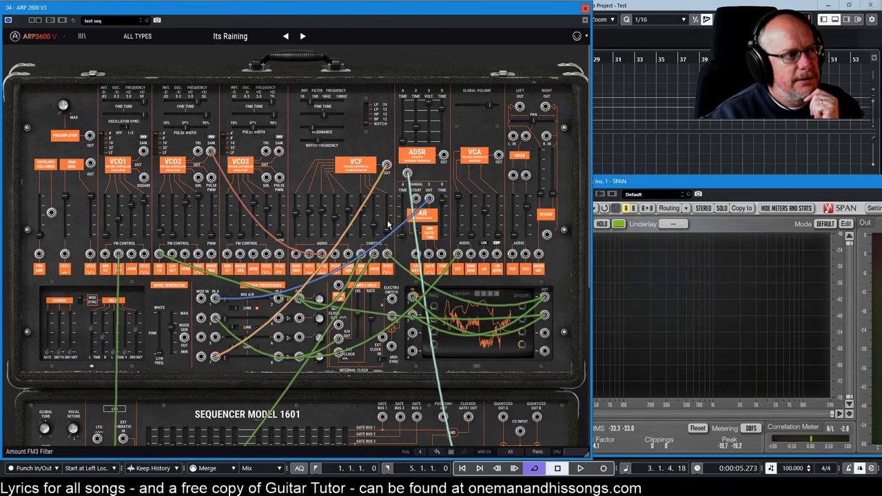
pyautogui.click(295, 215)
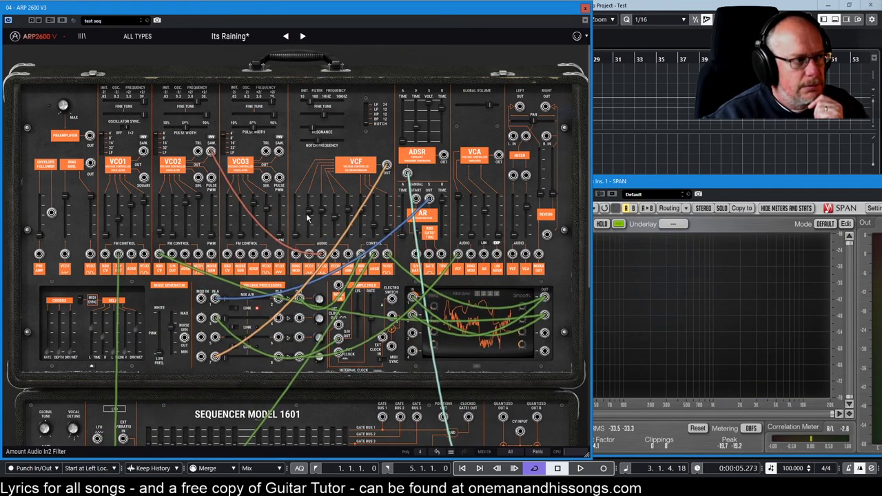
pyautogui.moveTo(322, 209)
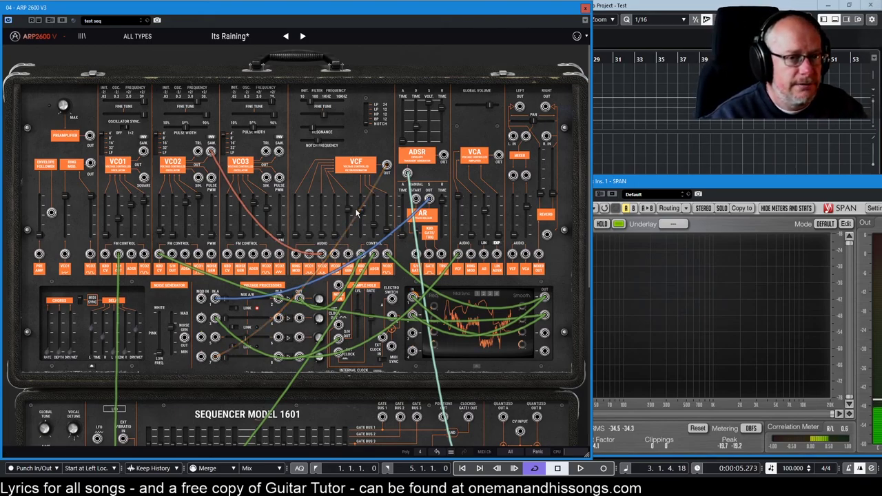
# - Raise the VCF's notch frequency close to its maximum and shift the noise generator's colour slightly up from low frequency
pyautogui.moveTo(319, 142)
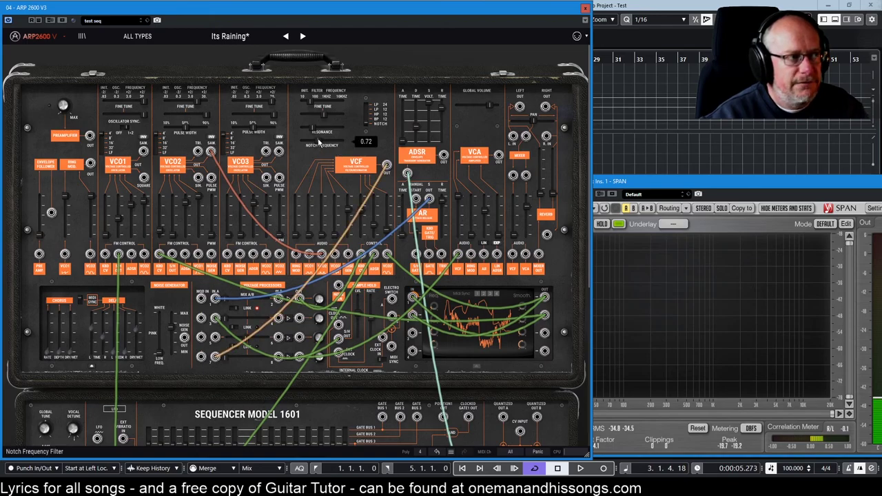
pyautogui.moveTo(324, 141); pyautogui.dragTo(340, 141)
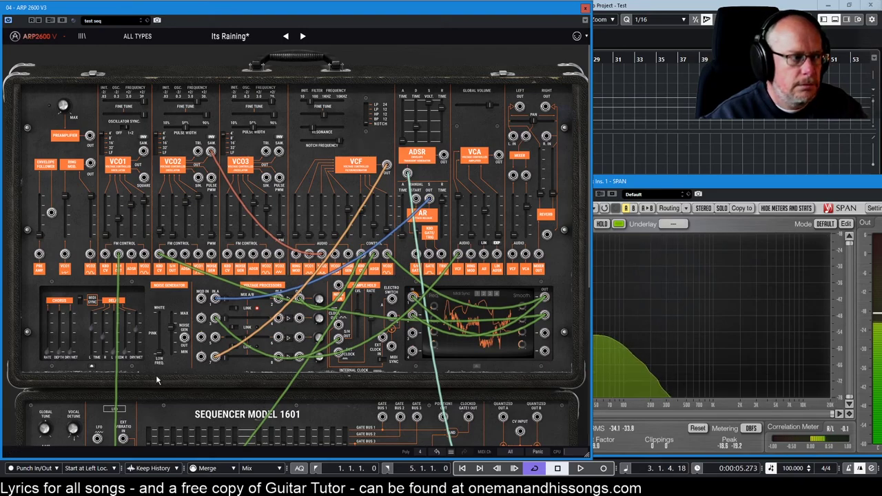
pyautogui.moveTo(160, 353)
pyautogui.mouseDown()
pyautogui.moveTo(159, 314)
pyautogui.moveTo(161, 343)
pyautogui.mouseUp()
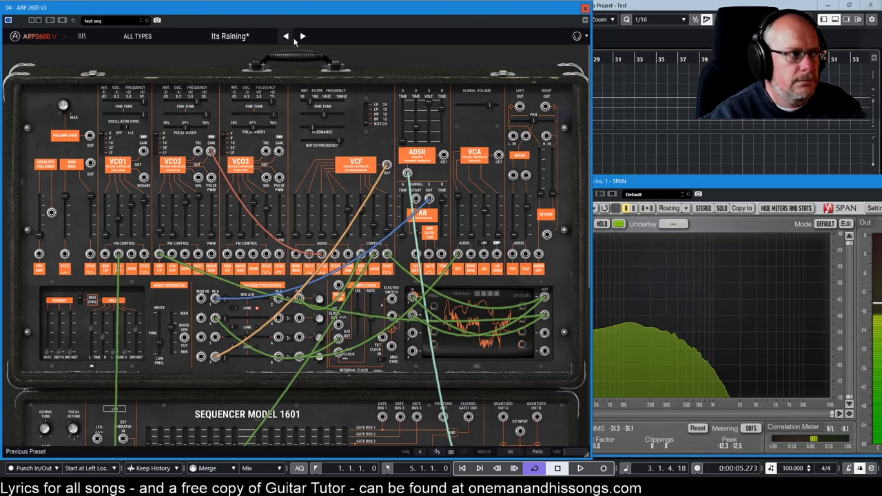
# - Lower the VCF's notch frequency to about a third of its travel, and sweep the noise colour to Low Freq 0.00 and slightly back up
pyautogui.moveTo(340, 141); pyautogui.dragTo(315, 141)
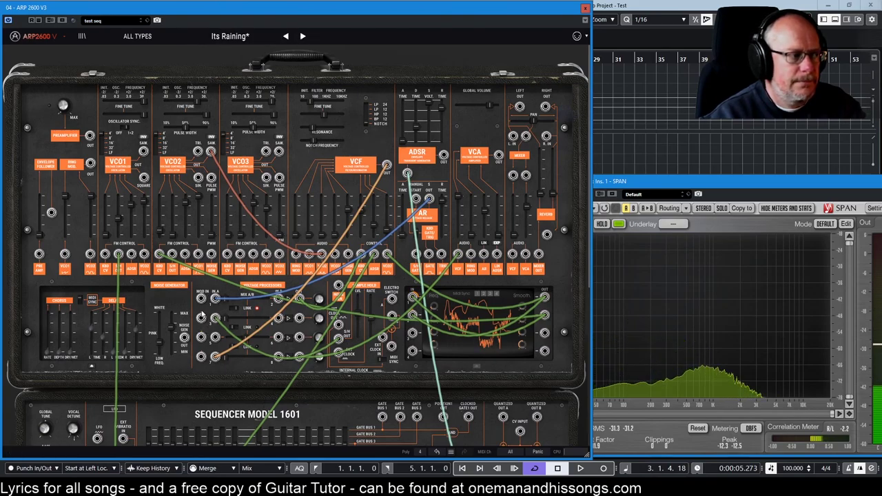
pyautogui.moveTo(161, 343); pyautogui.dragTo(161, 355)
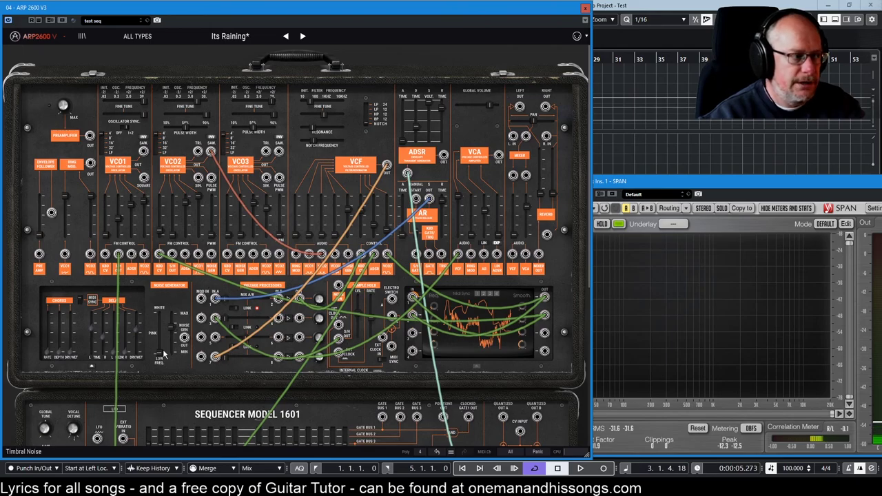
pyautogui.moveTo(161, 357)
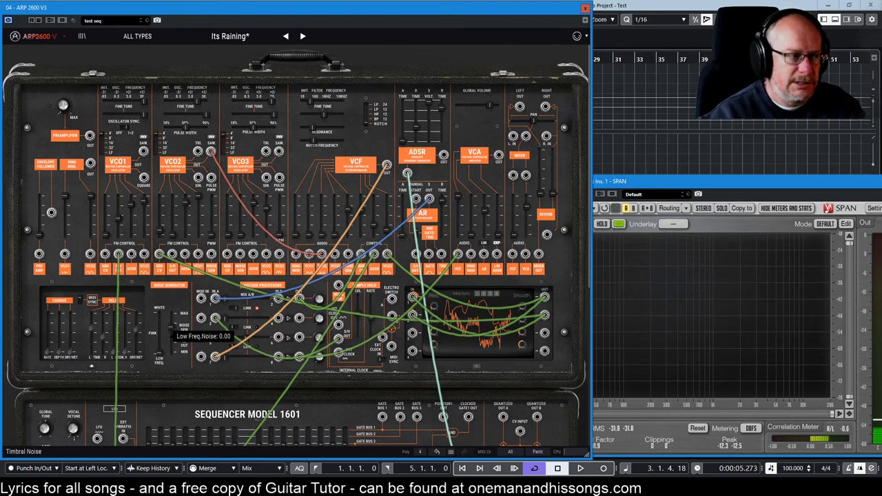
pyautogui.moveTo(160, 351)
pyautogui.mouseDown()
pyautogui.moveTo(160, 316)
pyautogui.moveTo(160, 344)
pyautogui.mouseUp()
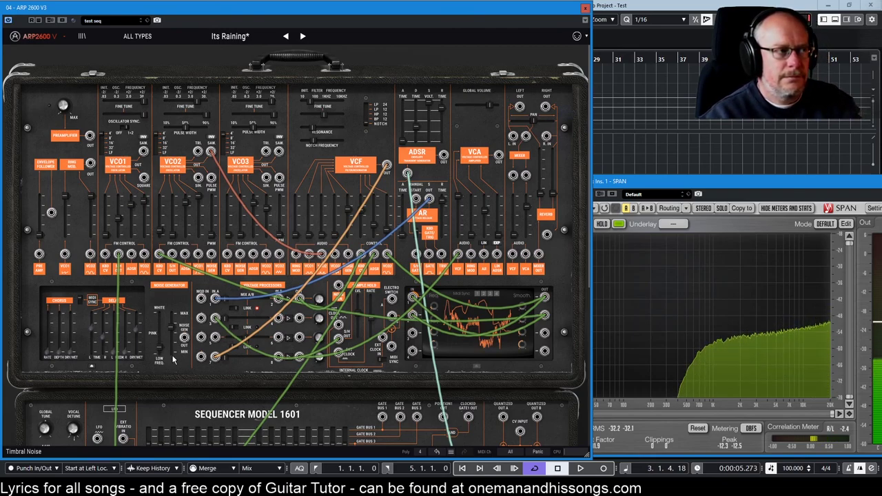
# - Reload the Its Raining preset and sweep the noise generator's colour from low frequency towards white
pyautogui.click(302, 38)
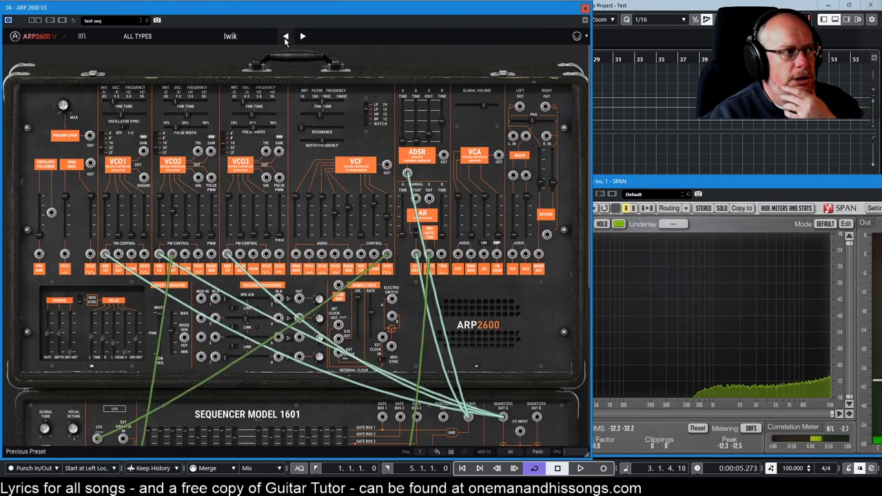
pyautogui.click(286, 37)
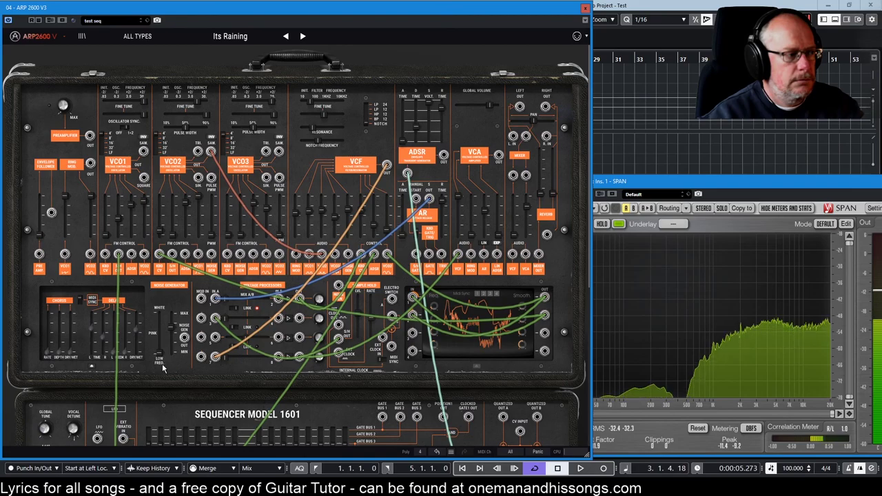
pyautogui.moveTo(161, 349); pyautogui.dragTo(160, 321)
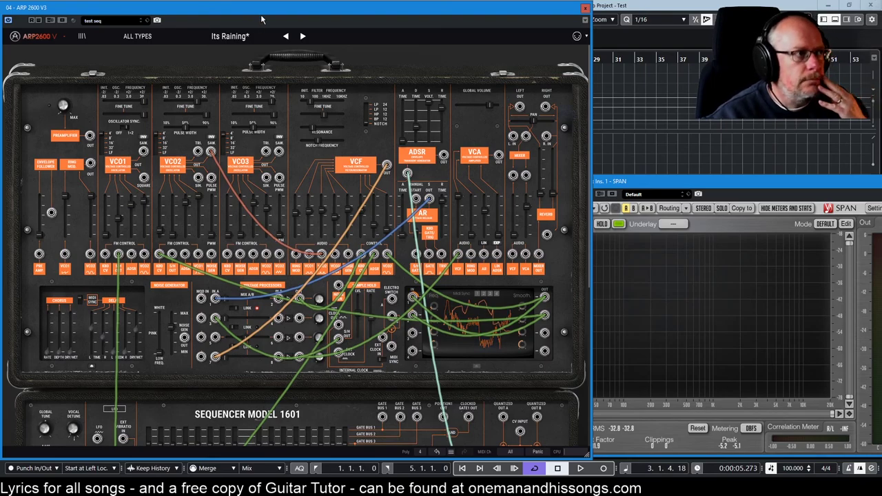
# - Use Learn mode to assign the noise generator's Timbral Noise control to the ARP 2600 V3 01 track's first quick control
pyautogui.moveTo(262, 20); pyautogui.dragTo(522, 12)
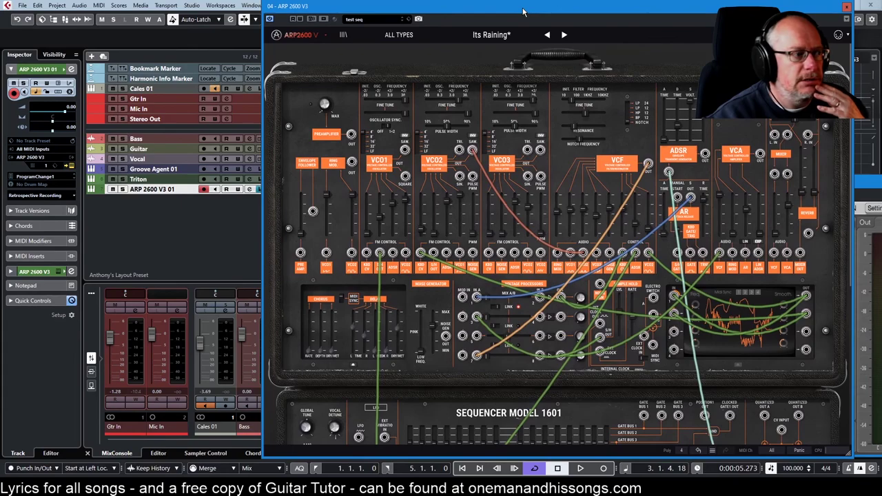
pyautogui.click(28, 301)
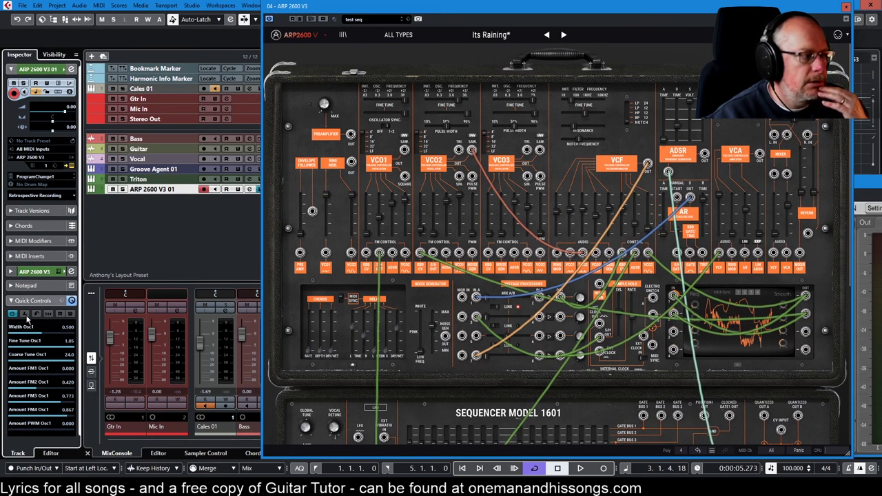
pyautogui.click(25, 313)
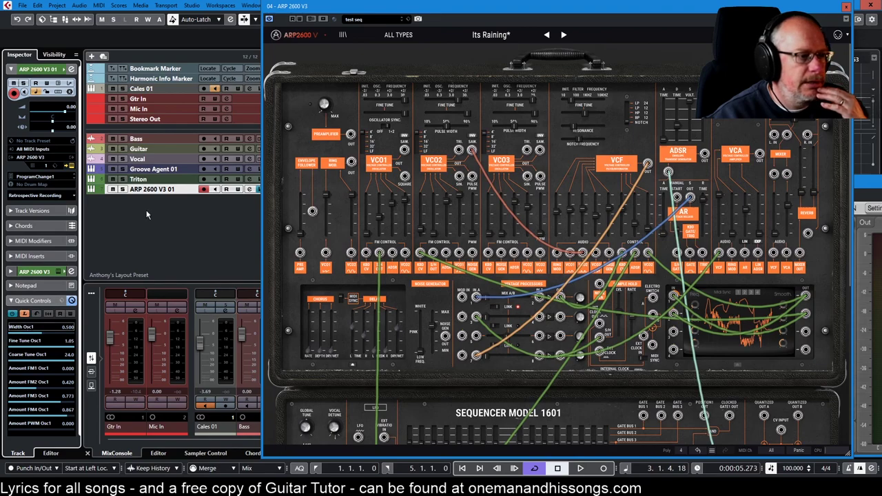
pyautogui.moveTo(419, 352); pyautogui.dragTo(422, 341)
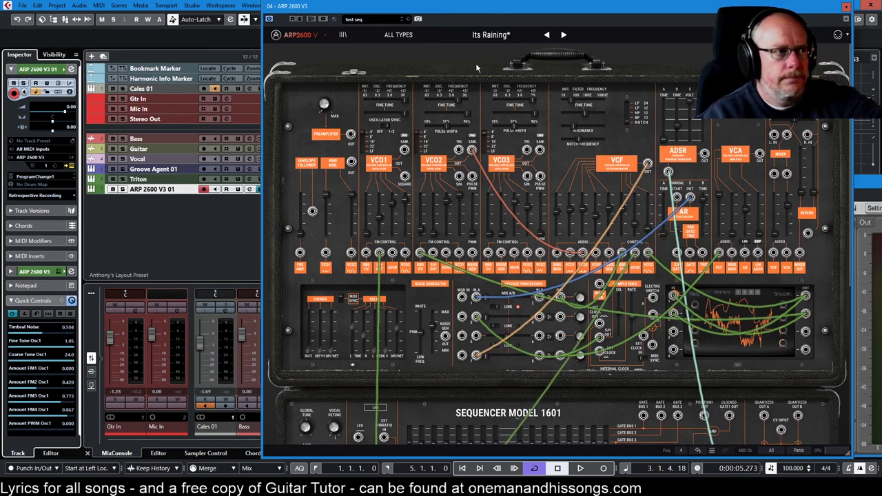
pyautogui.moveTo(511, 5); pyautogui.dragTo(249, 6)
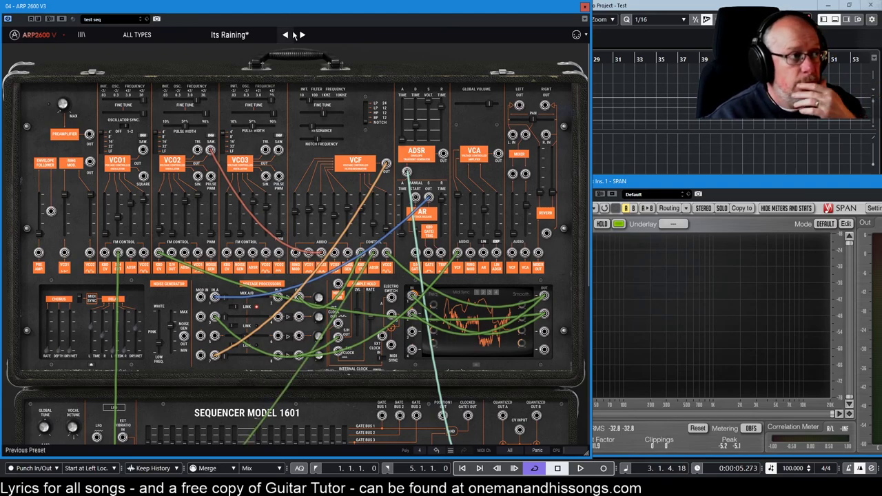
# - Restore the original Its Raining preset and inspect the VCF's audio input levels and the noise colour setting
pyautogui.click(285, 35)
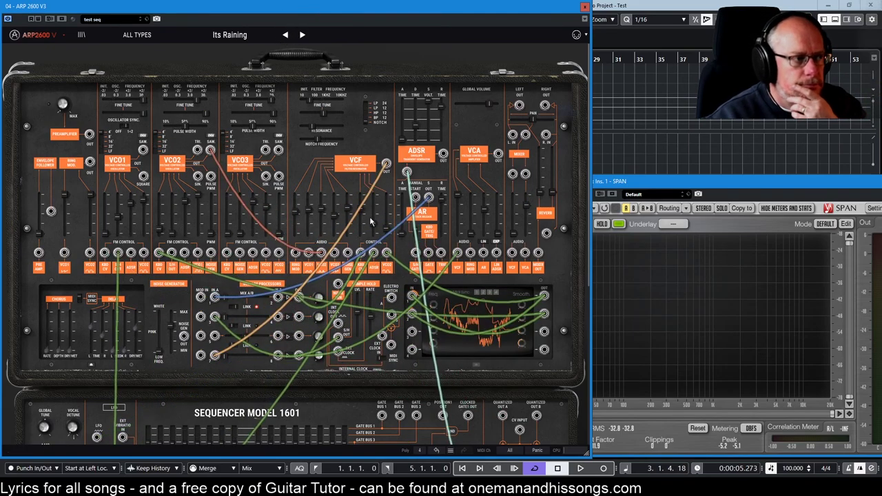
pyautogui.moveTo(349, 213)
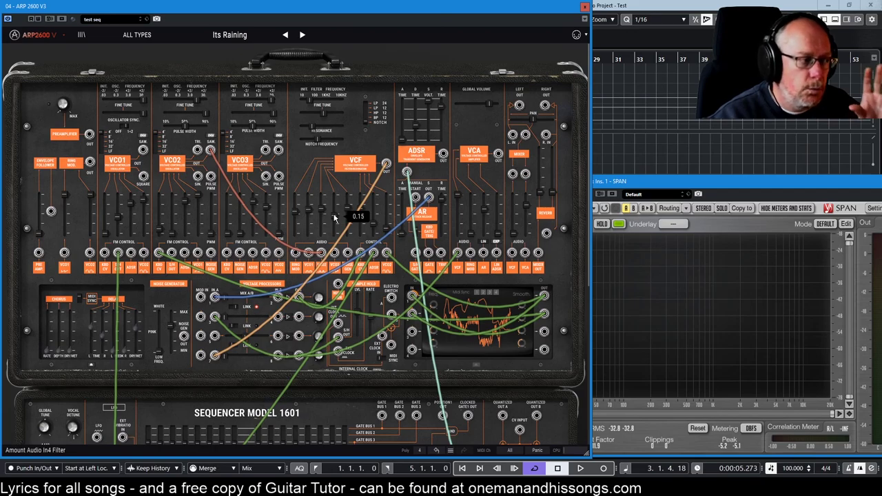
pyautogui.moveTo(163, 359)
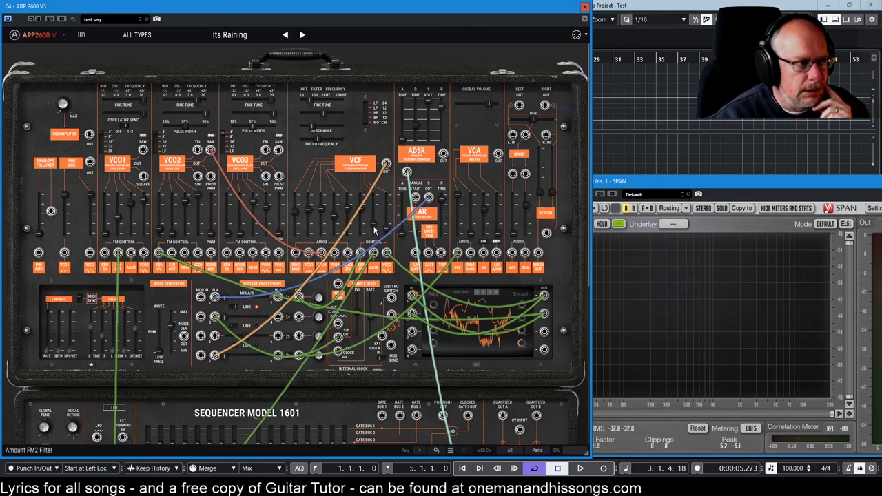
# - Trace the cables feeding the VCF's FM control inputs back through the sample and hold and the voltage processors
pyautogui.moveTo(373, 232)
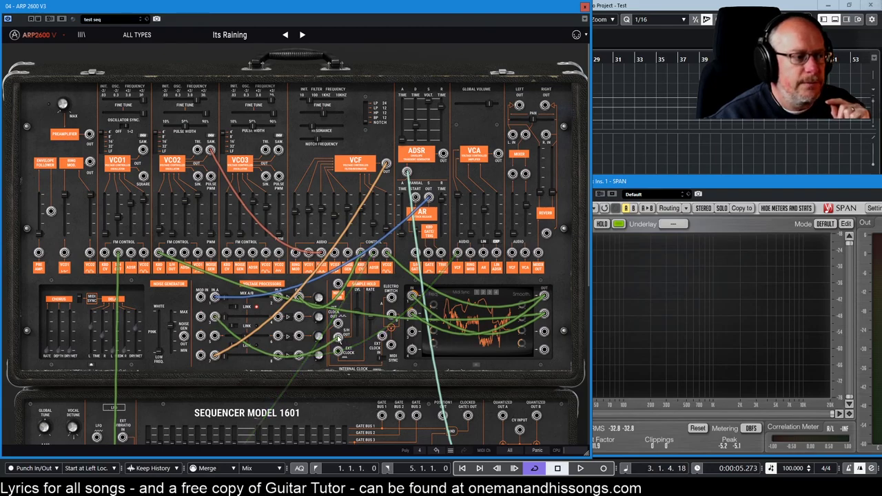
pyautogui.moveTo(356, 329)
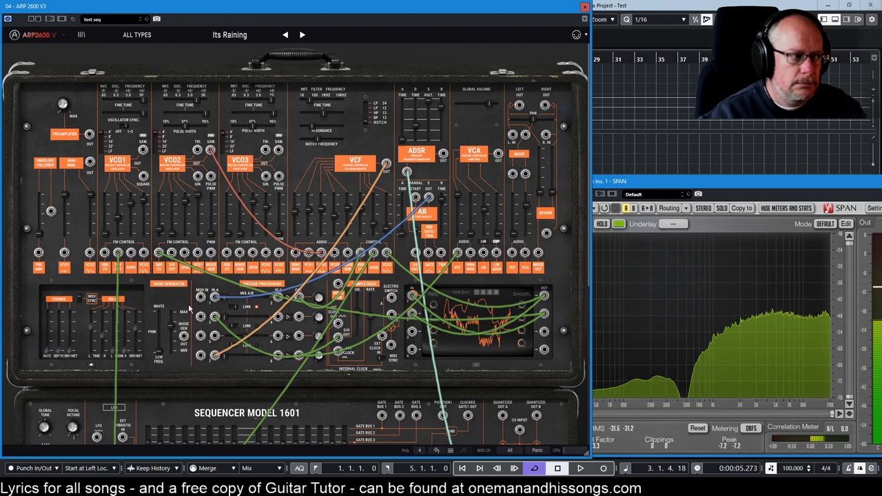
pyautogui.moveTo(163, 316)
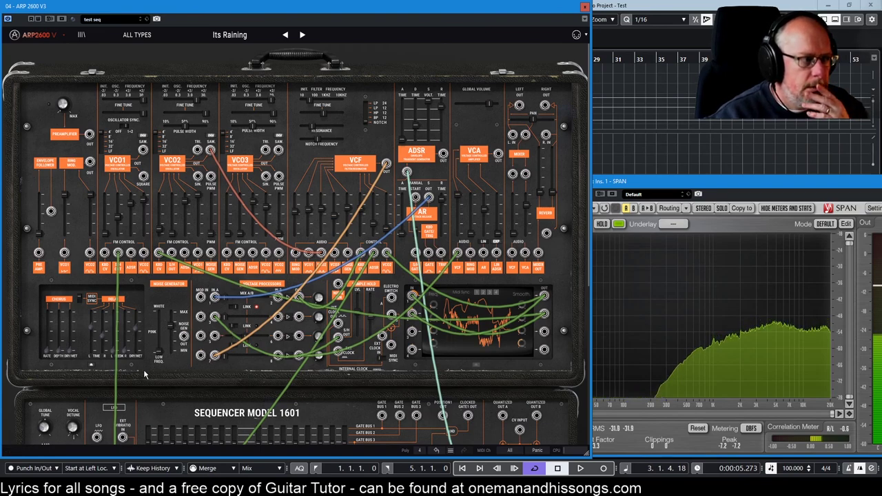
pyautogui.moveTo(204, 310)
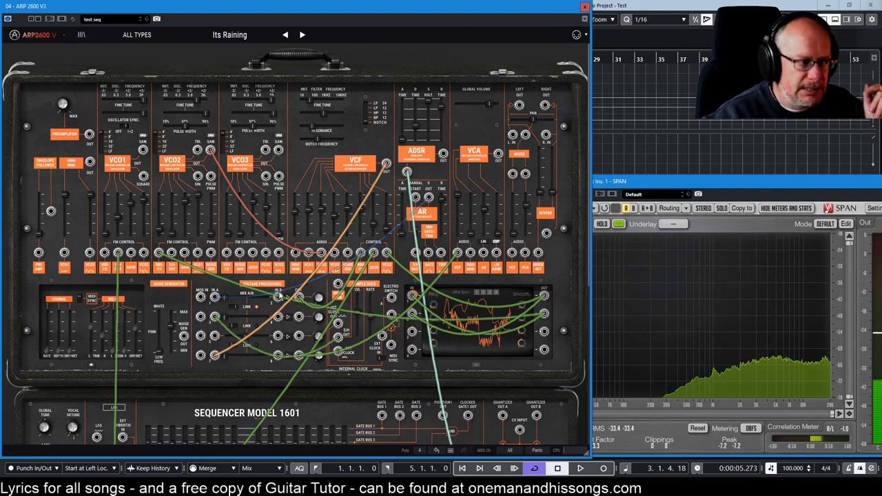
pyautogui.moveTo(279, 295); pyautogui.dragTo(302, 299)
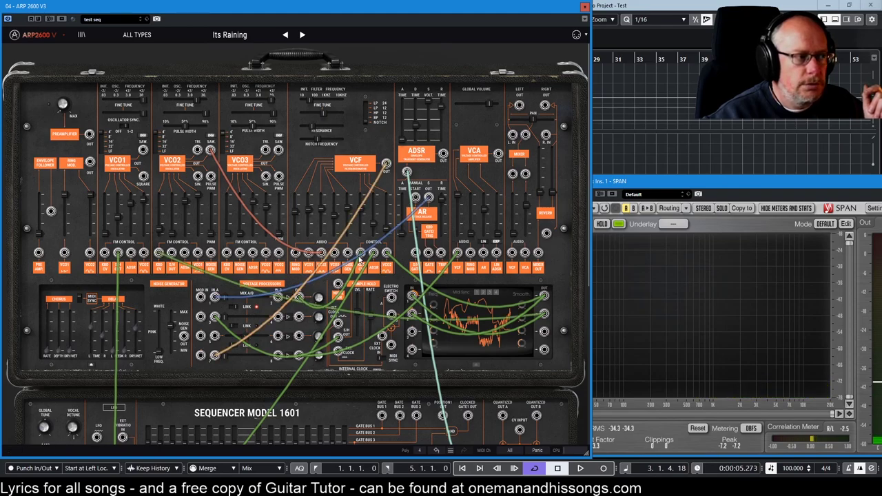
# - Sweep the VCF's first FM control amount repeatedly between 0.00 and 1.00, finishing at its maximum
pyautogui.moveTo(361, 211)
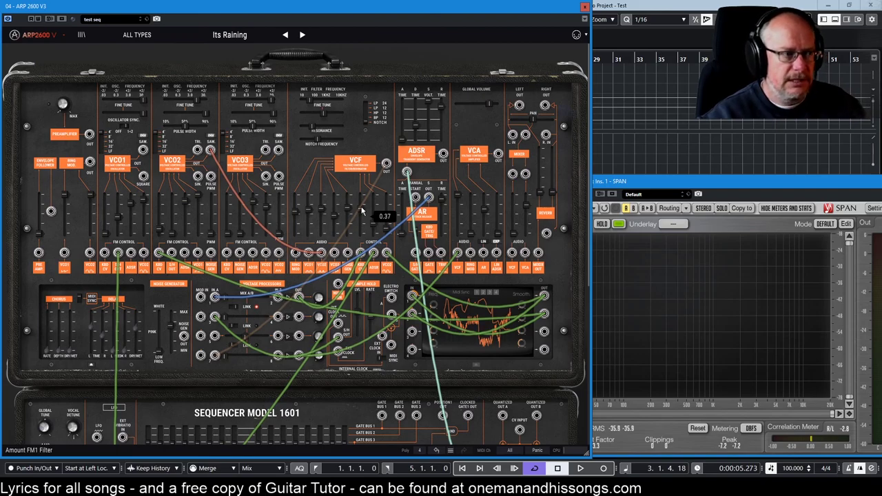
pyautogui.moveTo(360, 211); pyautogui.dragTo(362, 199)
pyautogui.moveTo(361, 198)
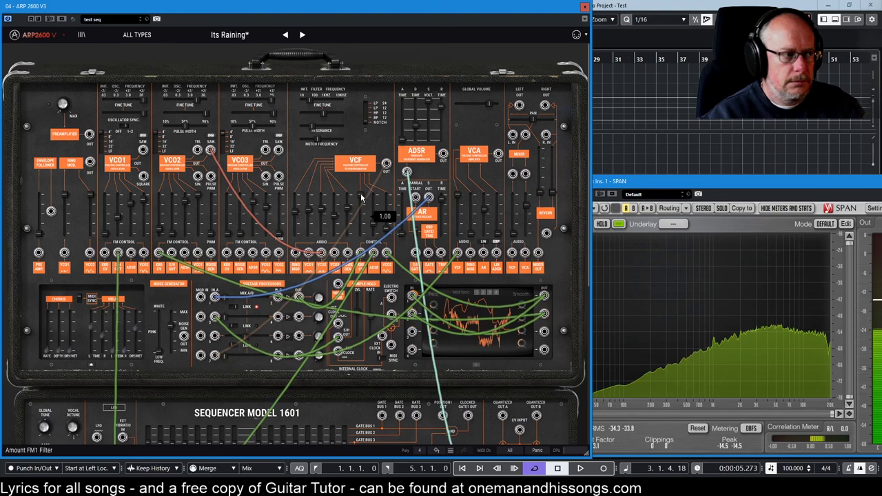
pyautogui.moveTo(361, 198); pyautogui.dragTo(362, 229)
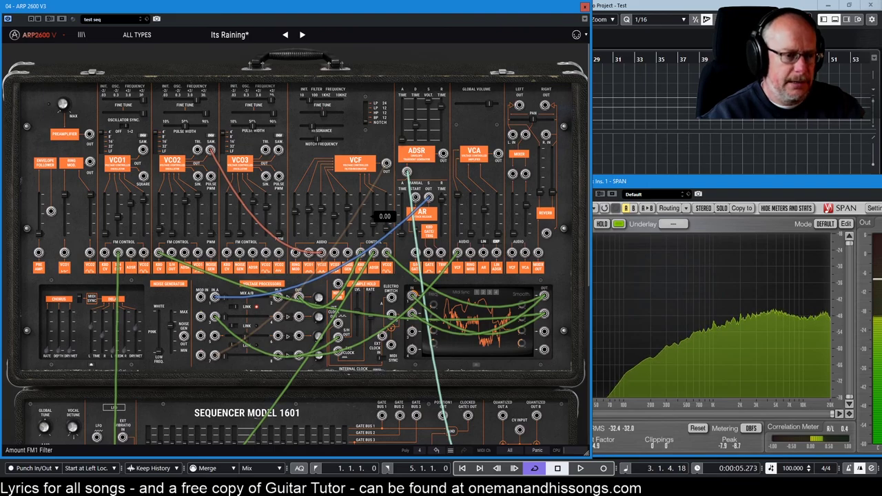
pyautogui.moveTo(361, 229); pyautogui.dragTo(361, 198)
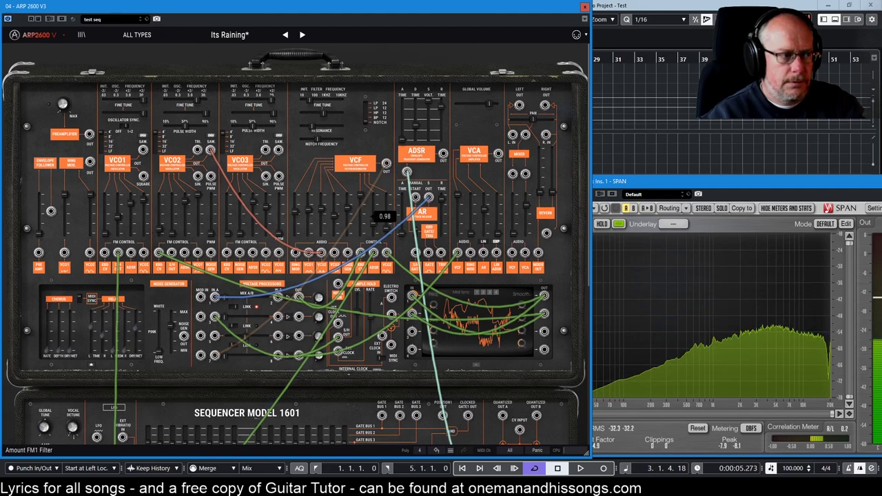
pyautogui.moveTo(361, 198); pyautogui.dragTo(359, 238)
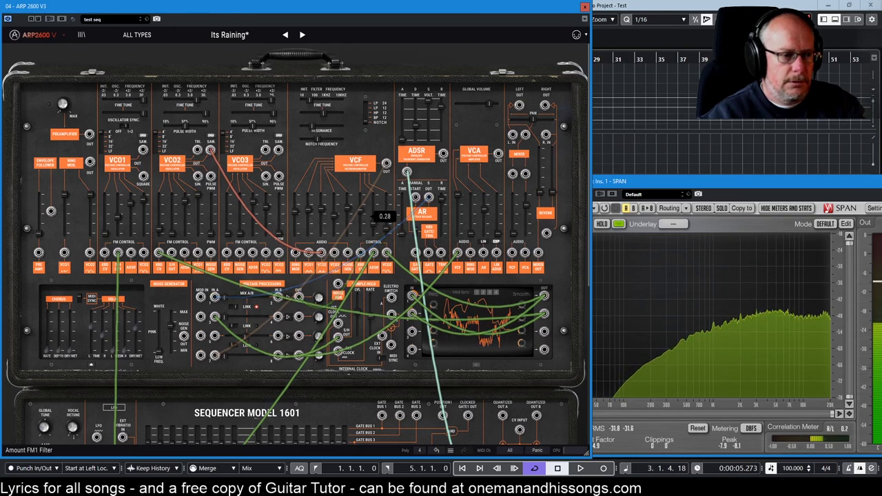
pyautogui.moveTo(362, 220); pyautogui.dragTo(361, 209)
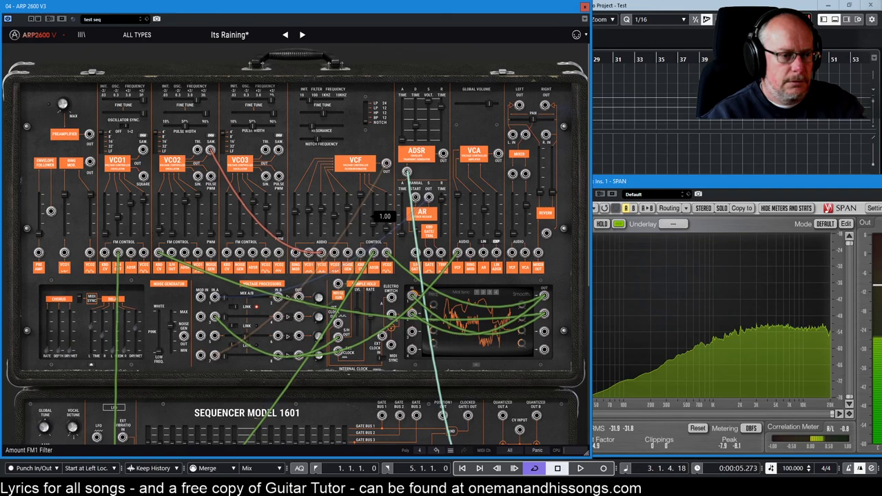
pyautogui.moveTo(361, 196); pyautogui.dragTo(362, 196)
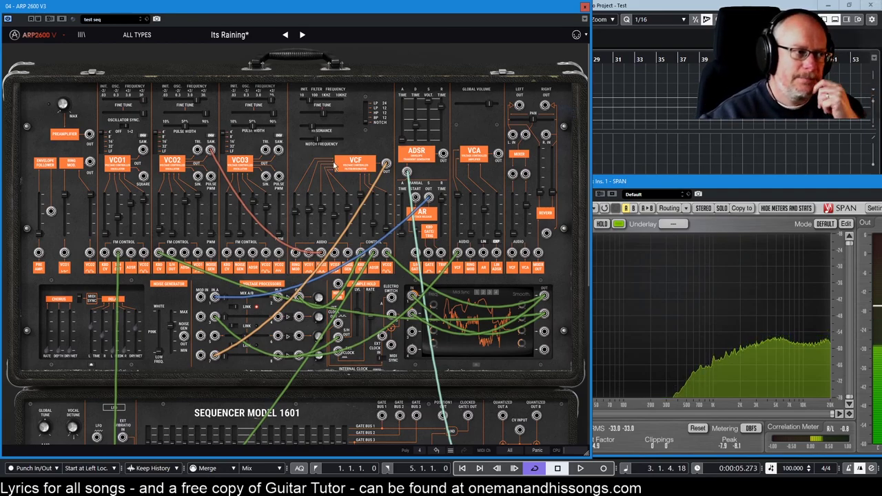
# - Trace the AR envelope's output cable and the VCF's output cable to their voltage processor inputs
pyautogui.moveTo(376, 213)
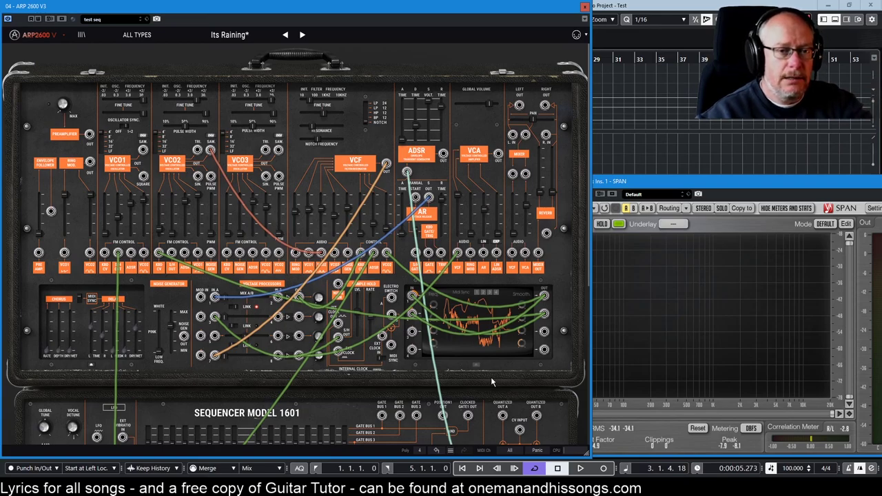
pyautogui.moveTo(428, 197)
pyautogui.mouseDown()
pyautogui.moveTo(416, 204)
pyautogui.moveTo(428, 197)
pyautogui.mouseUp()
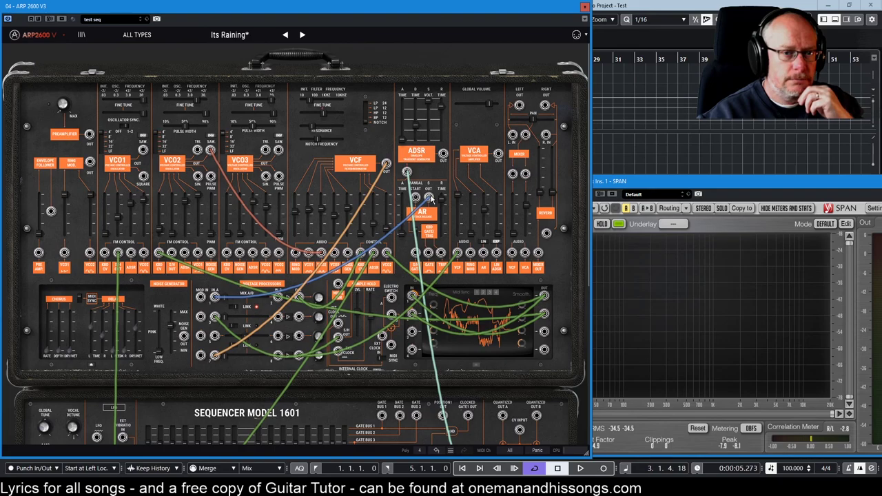
pyautogui.moveTo(441, 200)
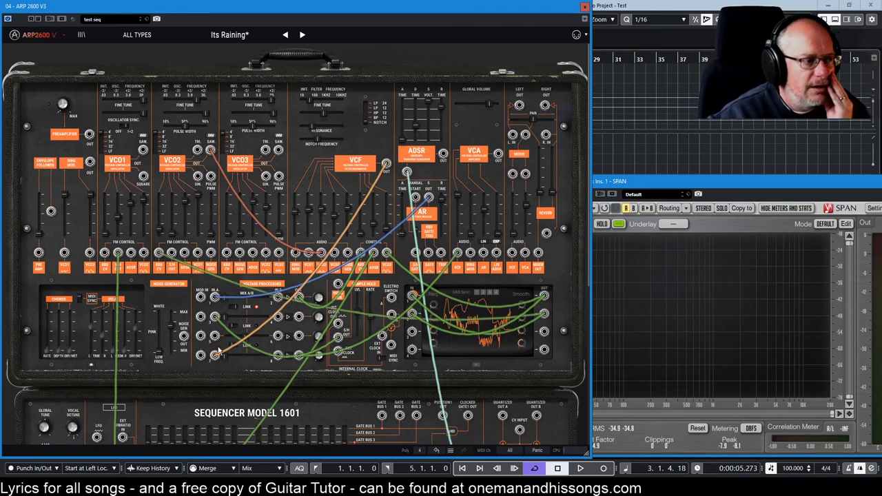
pyautogui.moveTo(438, 383); pyautogui.dragTo(434, 200)
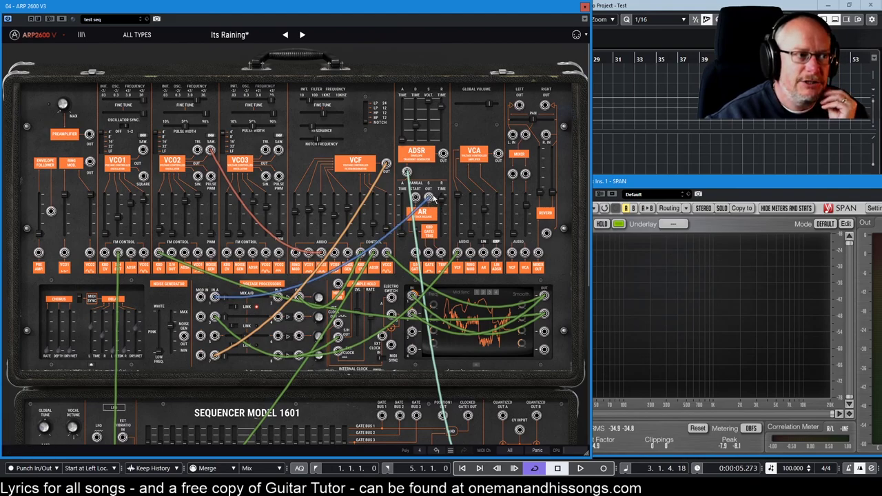
pyautogui.moveTo(482, 211)
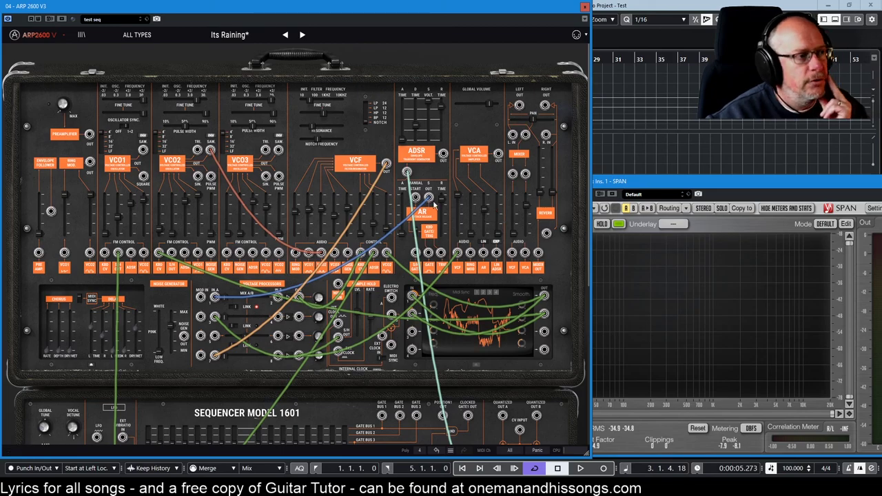
# - Restore the original Its Raining preset and follow the patch cables down past the sequencer to the keyboard section's outputs
pyautogui.click(302, 34)
pyautogui.click(284, 35)
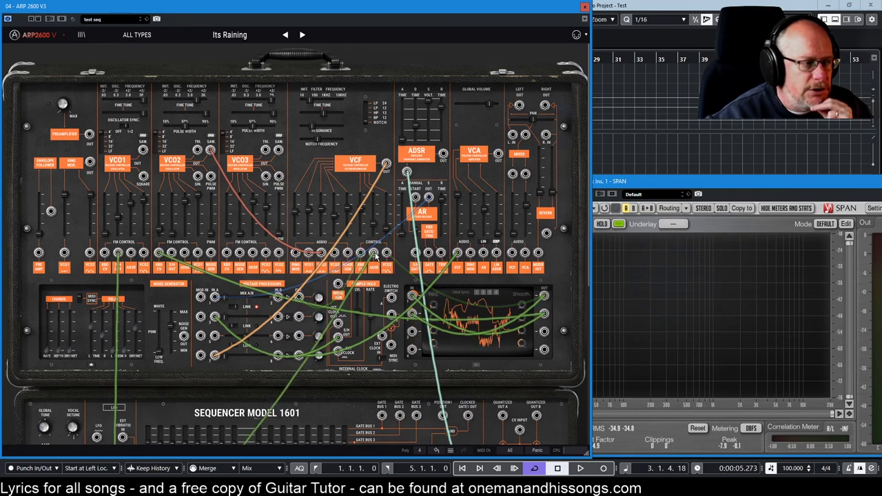
pyautogui.scroll(-1, 376, 253)
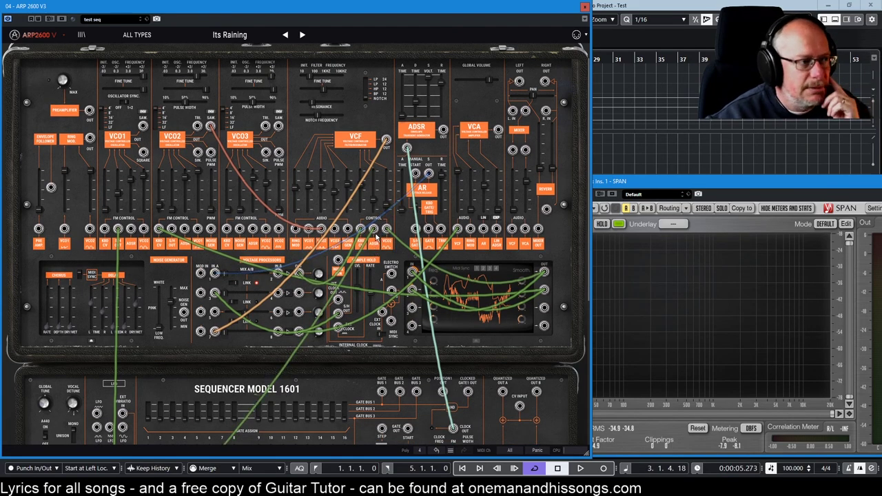
pyautogui.scroll(-5, 367, 245)
pyautogui.scroll(-3, 366, 243)
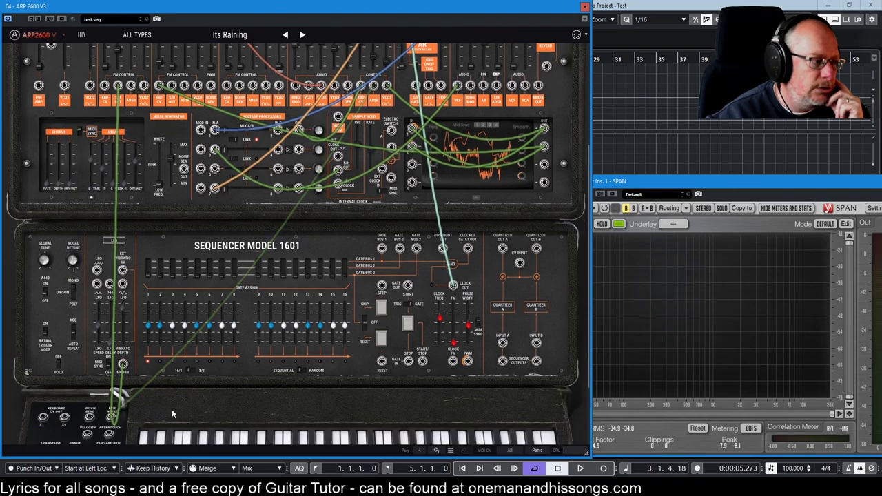
pyautogui.scroll(9, 486, 127)
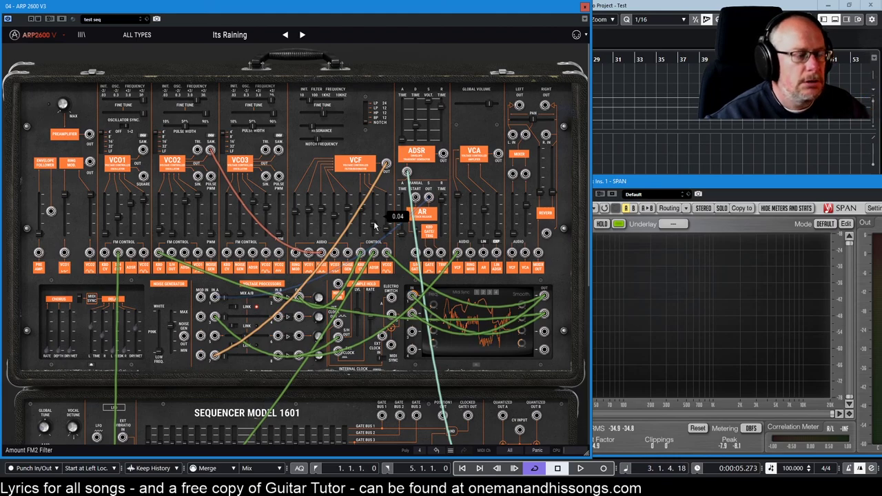
# - Raise the VCF's second FM control amount to near maximum and vary the initial filter frequency through 66 Hz and 153 Hz
pyautogui.moveTo(383, 192)
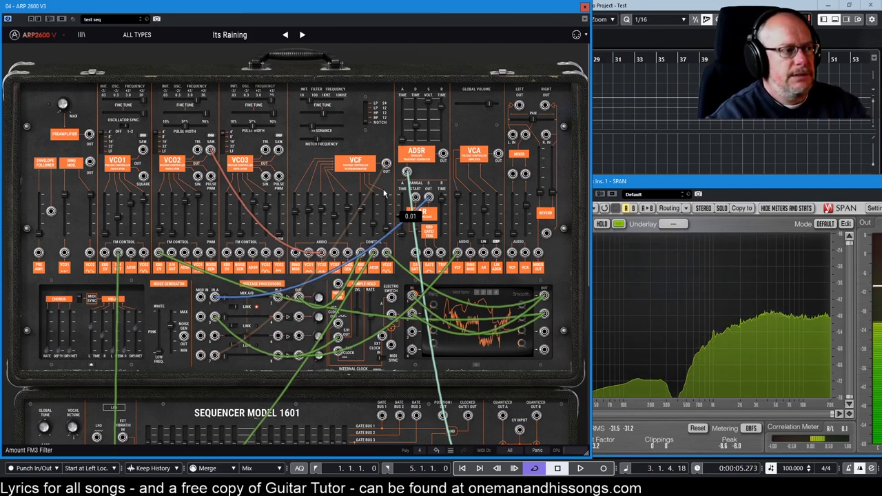
pyautogui.moveTo(373, 225); pyautogui.dragTo(374, 195)
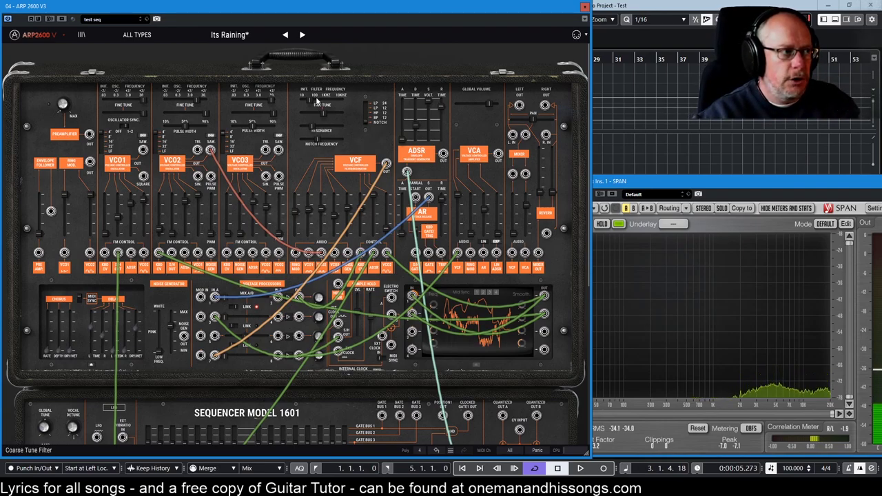
pyautogui.moveTo(313, 100)
pyautogui.mouseDown()
pyautogui.moveTo(334, 97)
pyautogui.moveTo(313, 100)
pyautogui.mouseUp()
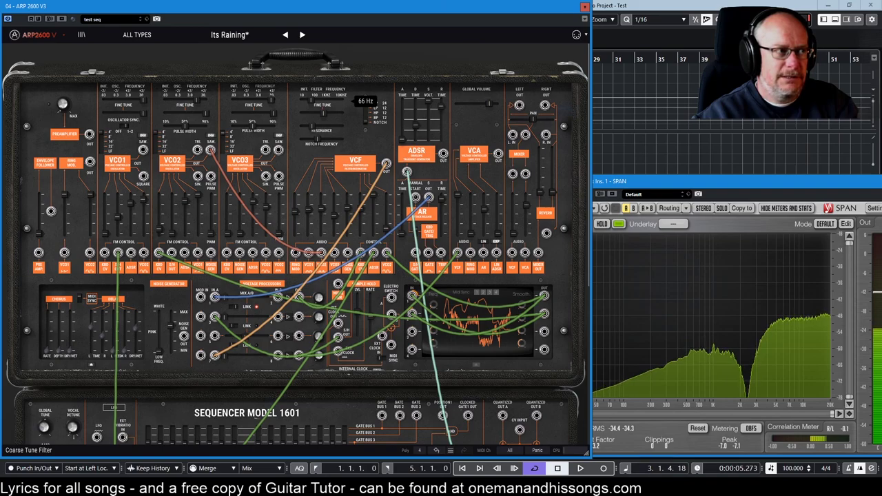
pyautogui.moveTo(312, 101); pyautogui.dragTo(316, 101)
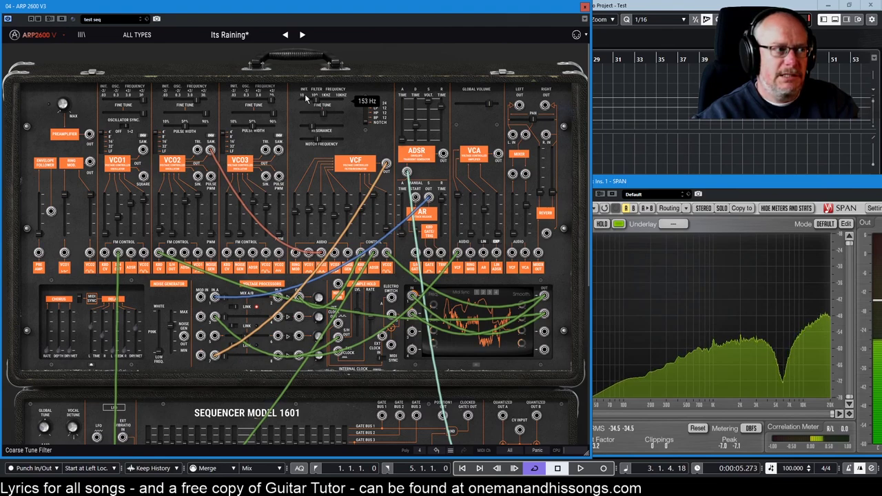
pyautogui.moveTo(317, 102); pyautogui.dragTo(320, 102)
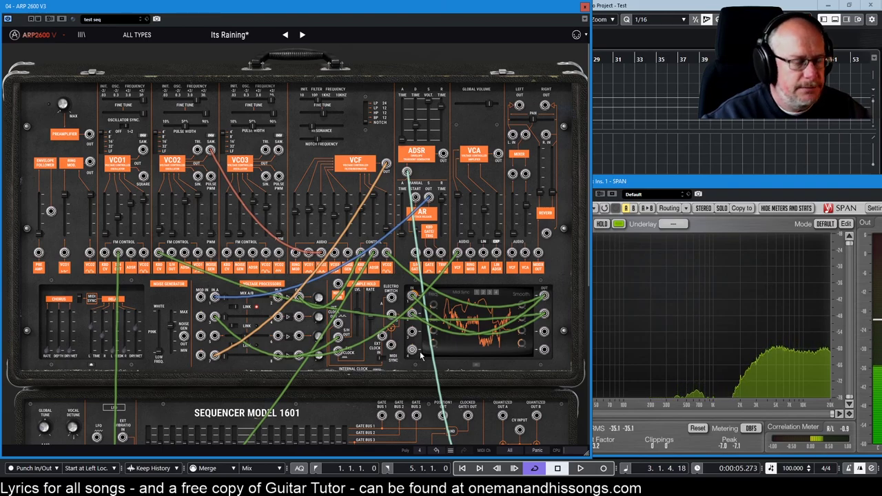
# - Reload the unmodified Its Raining preset and compare curves 1 and 2 in the Curve Editor
pyautogui.click(303, 36)
pyautogui.click(285, 34)
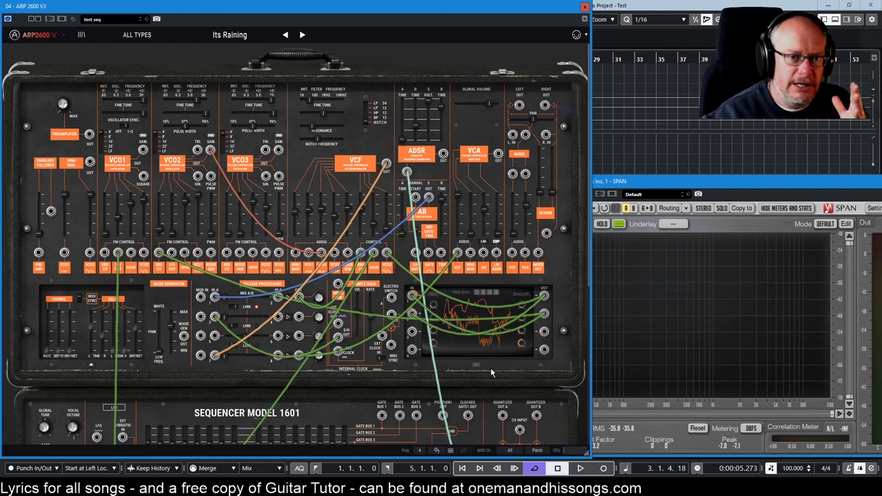
pyautogui.click(486, 331)
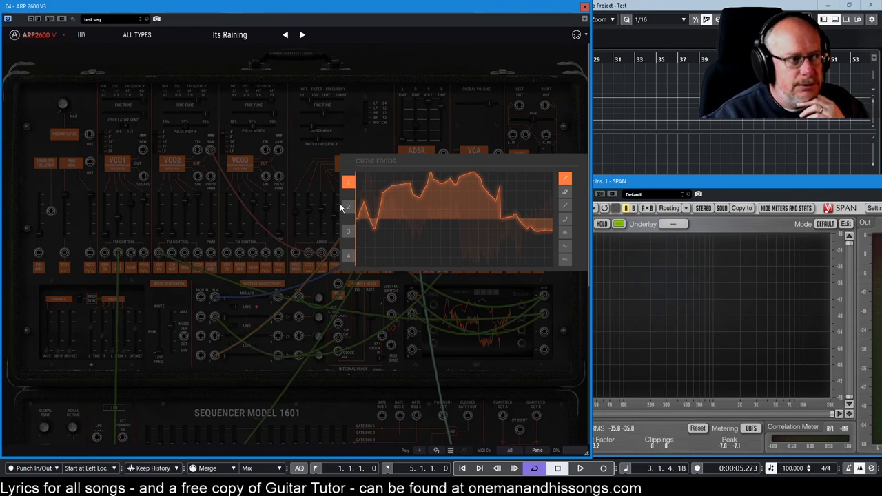
pyautogui.click(346, 208)
pyautogui.click(346, 182)
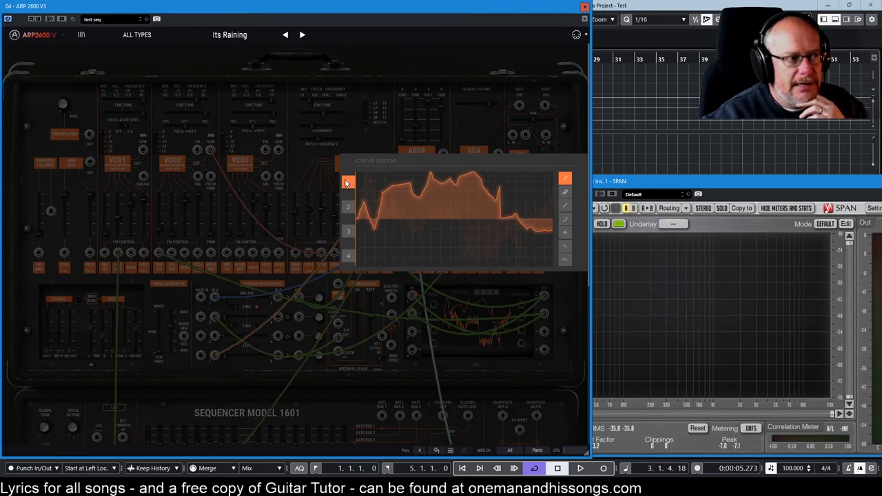
pyautogui.click(348, 210)
pyautogui.click(349, 181)
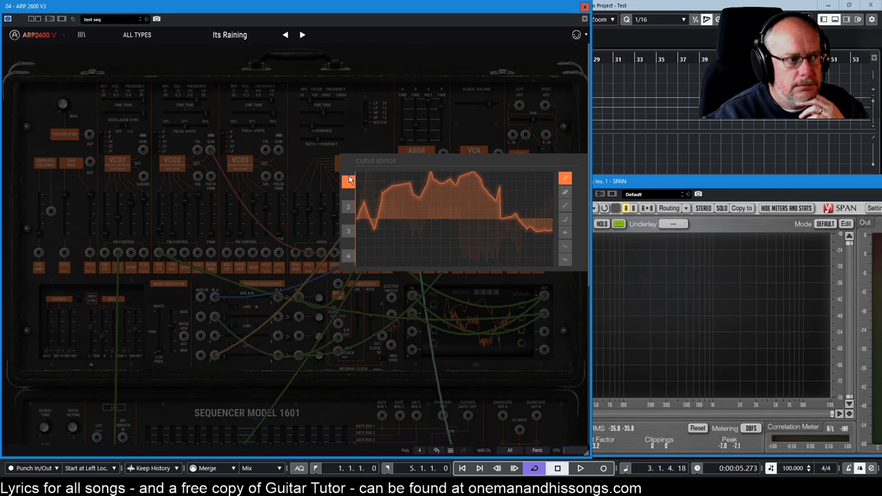
pyautogui.click(505, 322)
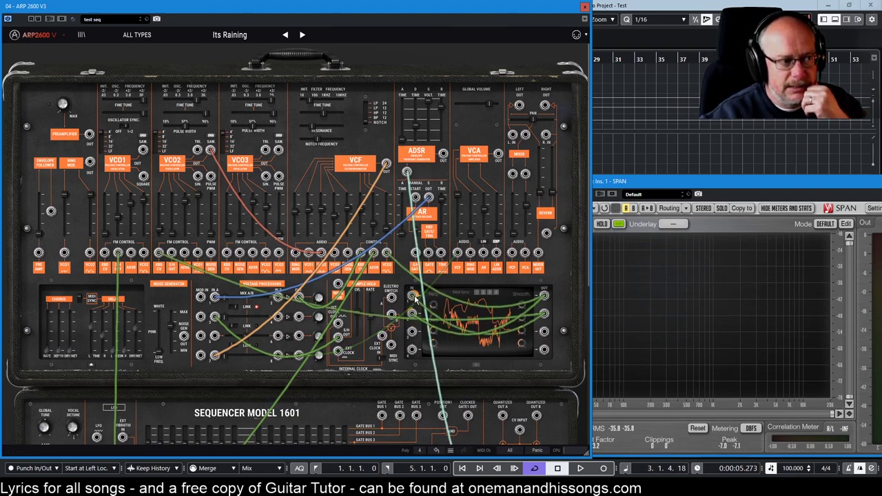
# - Check the first two tracking generator inputs and raise VCO2's first FM control amount to 0.47
pyautogui.moveTo(413, 298); pyautogui.dragTo(414, 316)
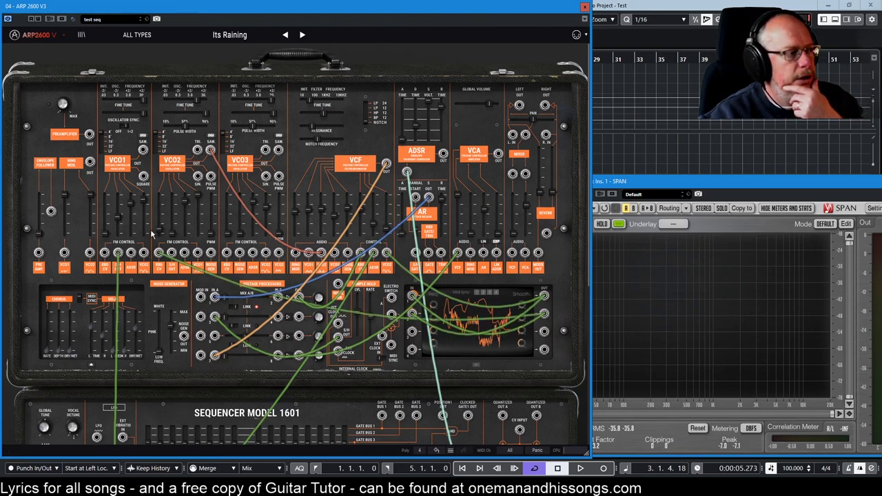
pyautogui.moveTo(158, 236)
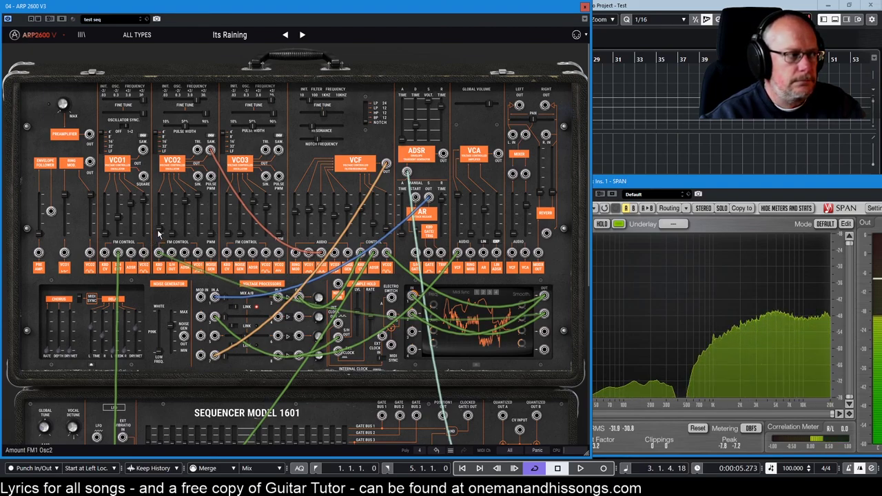
pyautogui.moveTo(159, 234); pyautogui.dragTo(160, 219)
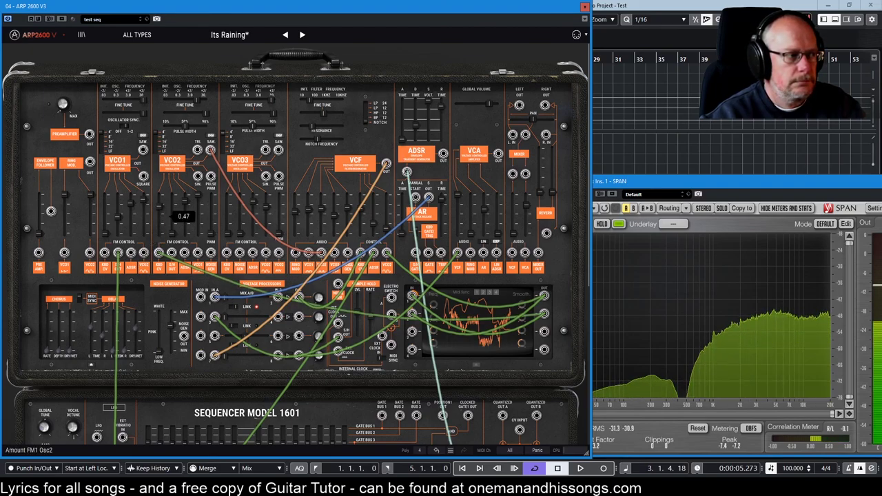
pyautogui.moveTo(388, 228)
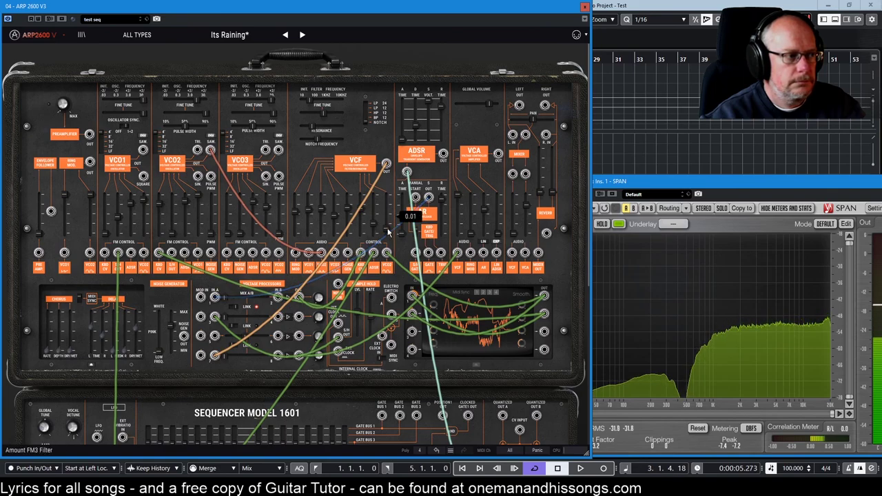
# - Raise the VCF's third FM control amount to about 0.71 and lower VCO2's first FM control amount
pyautogui.moveTo(388, 233); pyautogui.dragTo(388, 215)
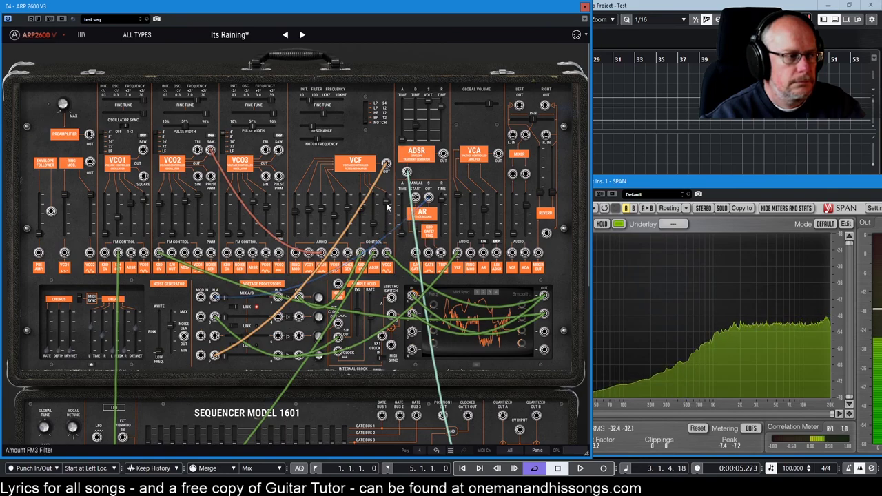
pyautogui.moveTo(500, 200)
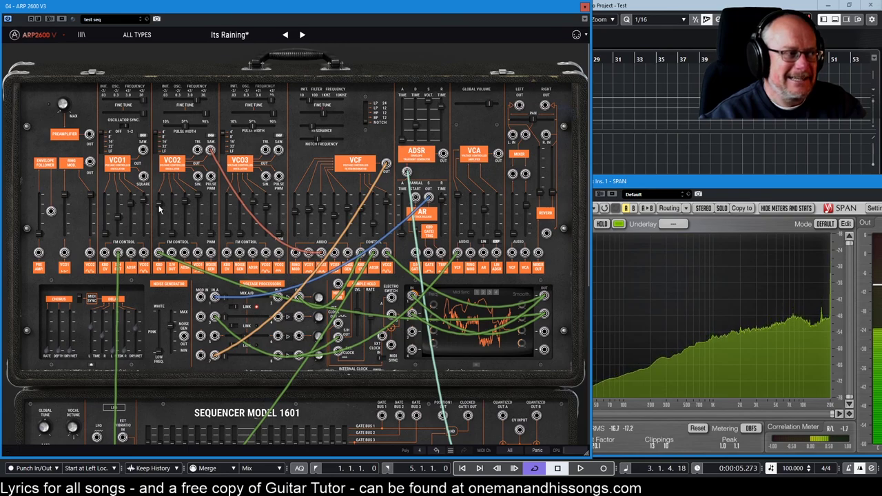
pyautogui.moveTo(158, 210)
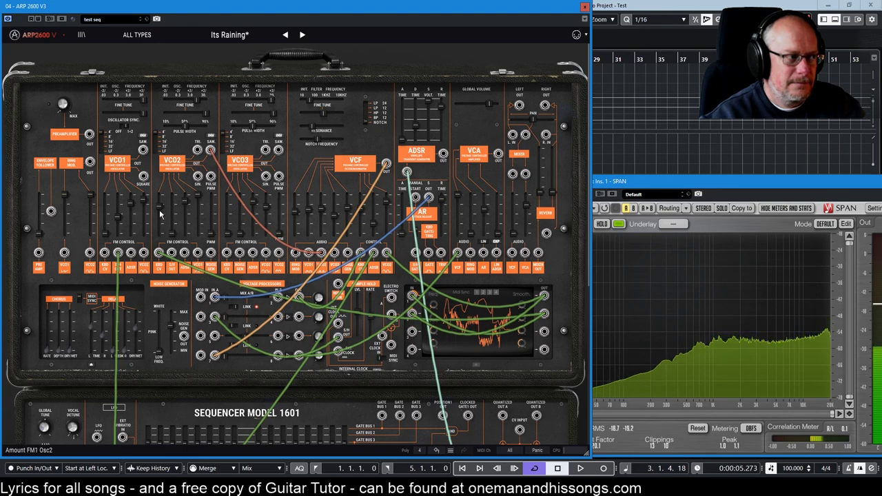
pyautogui.moveTo(183, 204)
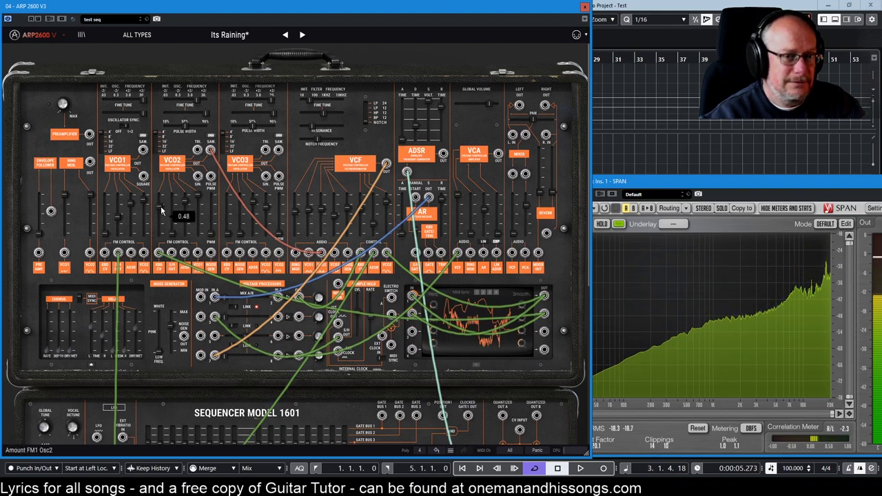
pyautogui.moveTo(161, 208); pyautogui.dragTo(160, 218)
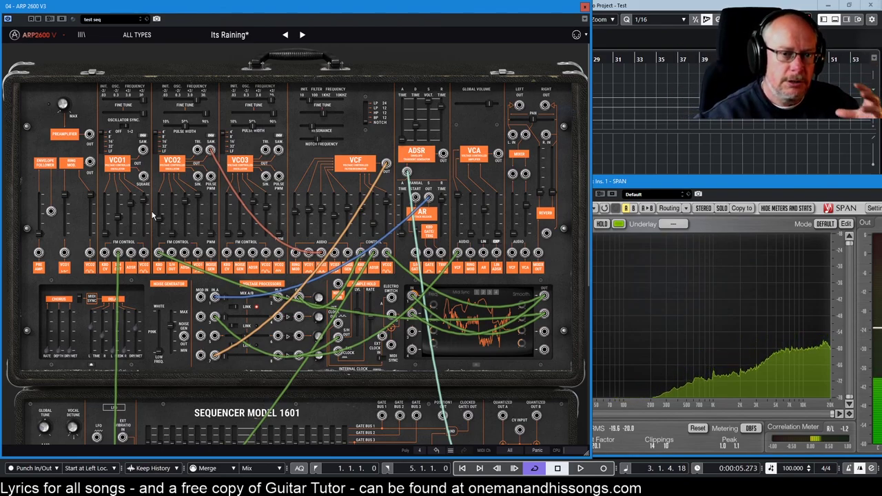
pyautogui.moveTo(161, 217)
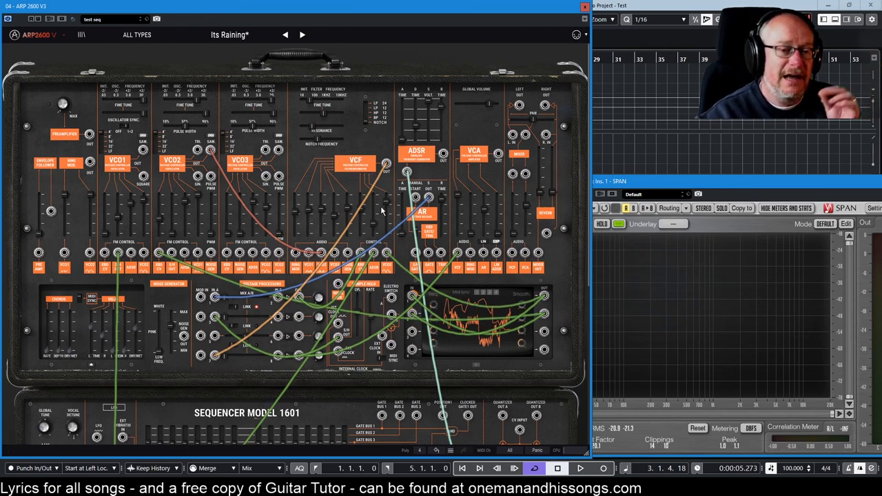
# - Check the VCF's third FM control amount and the frequency settings of the first two tracking generators
pyautogui.moveTo(386, 203)
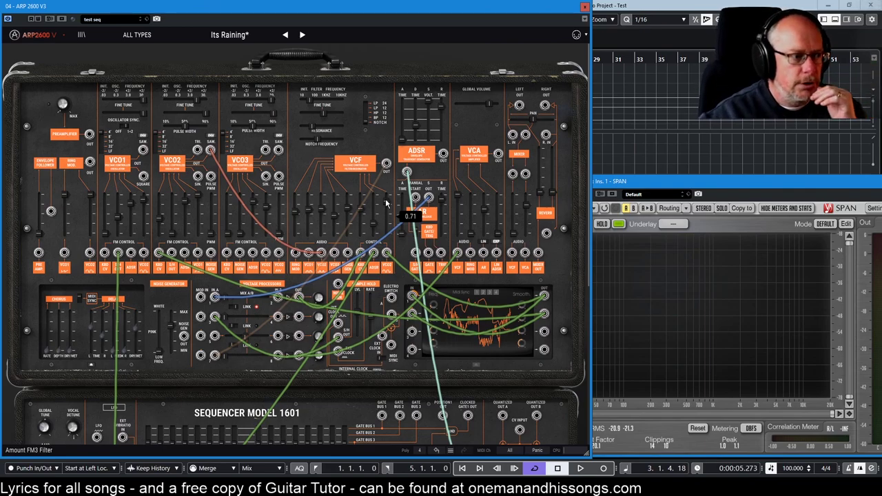
pyautogui.moveTo(433, 304)
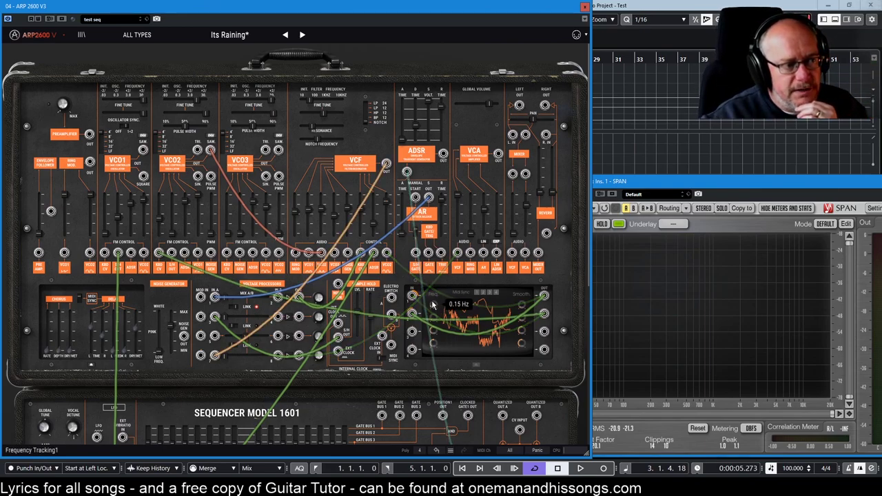
pyautogui.moveTo(434, 322)
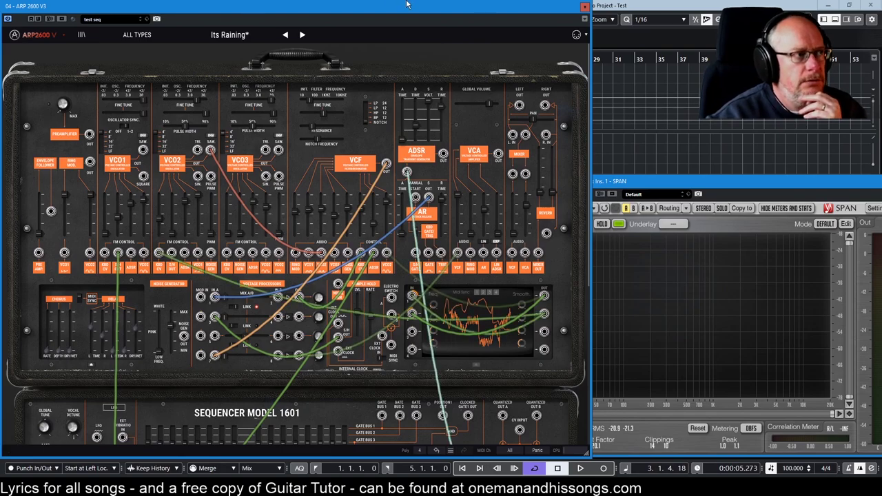
# - Reload the unmodified Its Raining preset and trace the cable between the ADSR gate input and the sequencer
pyautogui.click(302, 34)
pyautogui.click(286, 34)
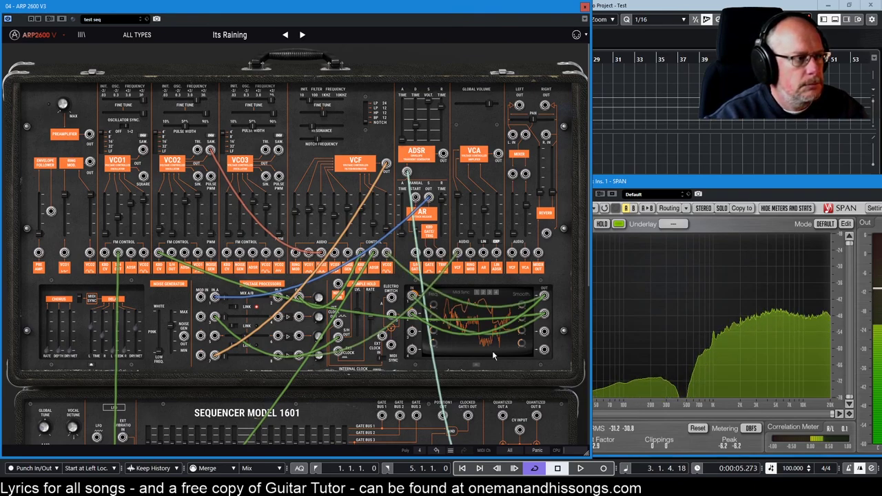
pyautogui.moveTo(485, 197)
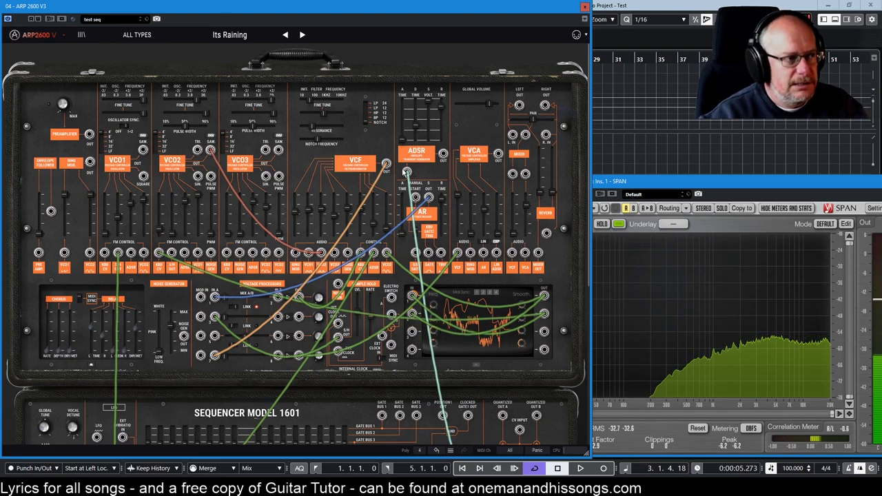
pyautogui.moveTo(449, 397); pyautogui.dragTo(443, 154)
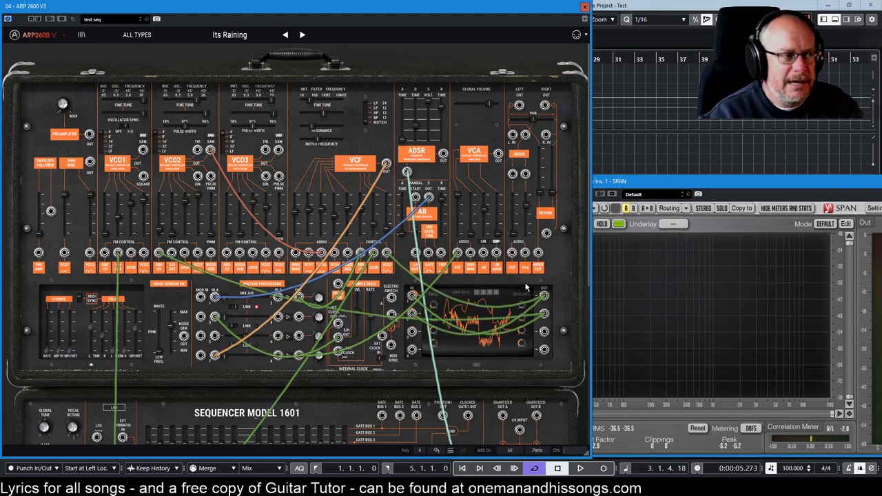
# - Start the Sequencer Model 1601, whose clock output is patched to the ADSR envelope
pyautogui.scroll(-5, 526, 286)
pyautogui.scroll(2, 513, 293)
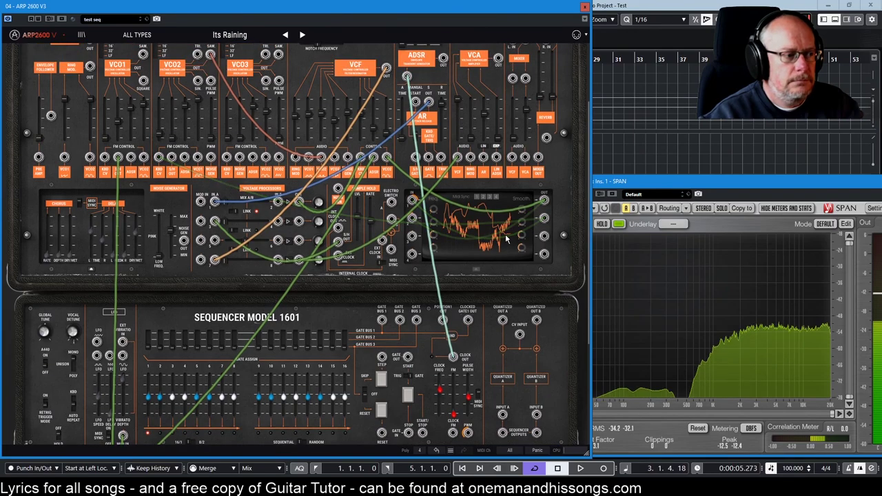
pyautogui.click(407, 394)
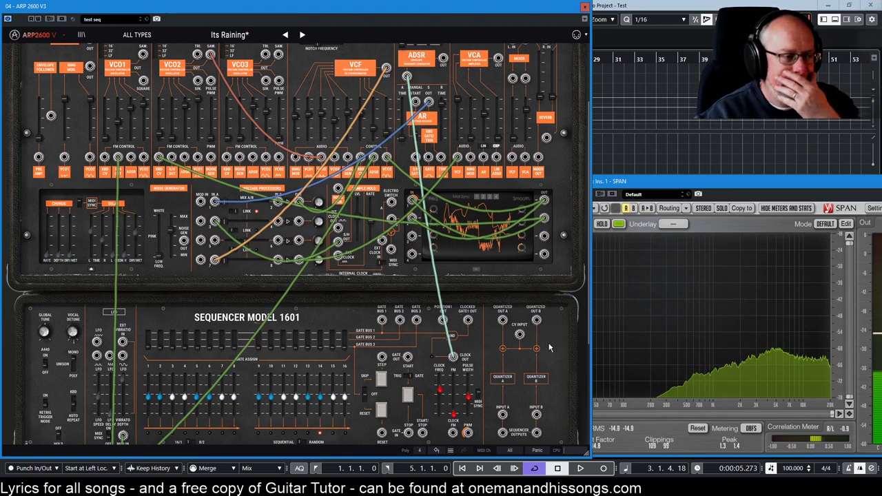
# - Look over the main synth panel and adjust VCO2's third FM control amount
pyautogui.scroll(2, 549, 345)
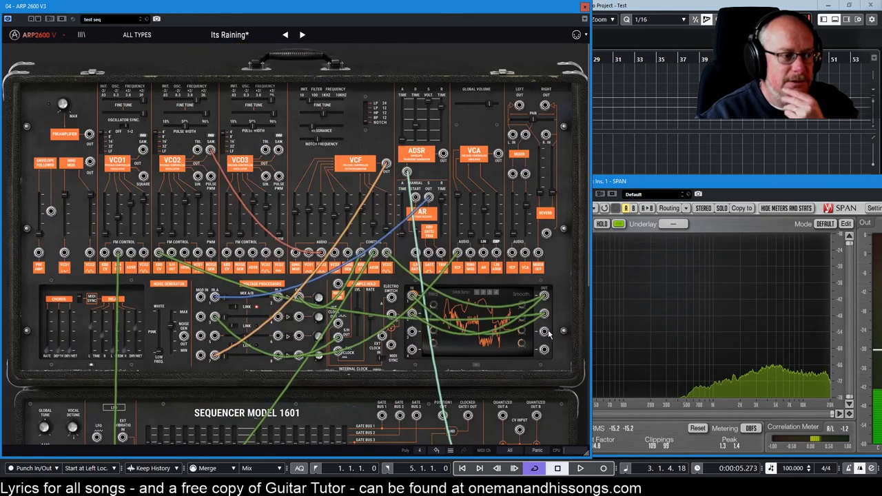
pyautogui.scroll(-1, 509, 375)
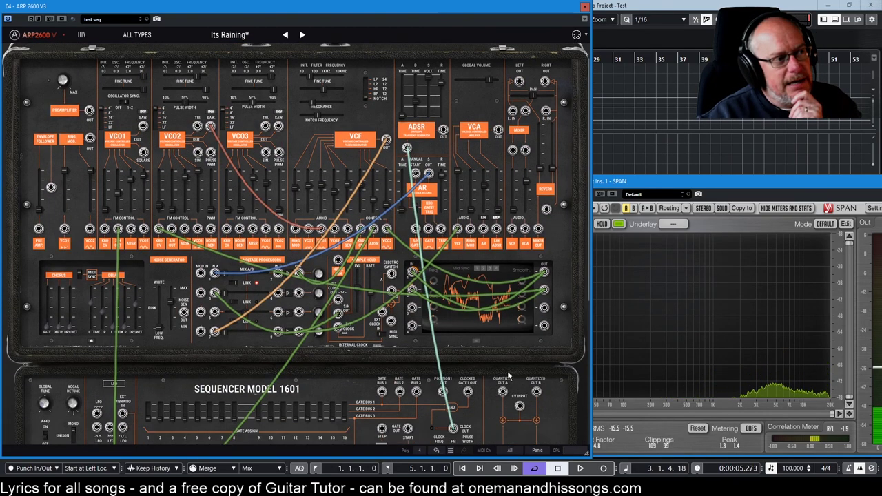
pyautogui.scroll(-1, 508, 375)
pyautogui.scroll(2, 434, 122)
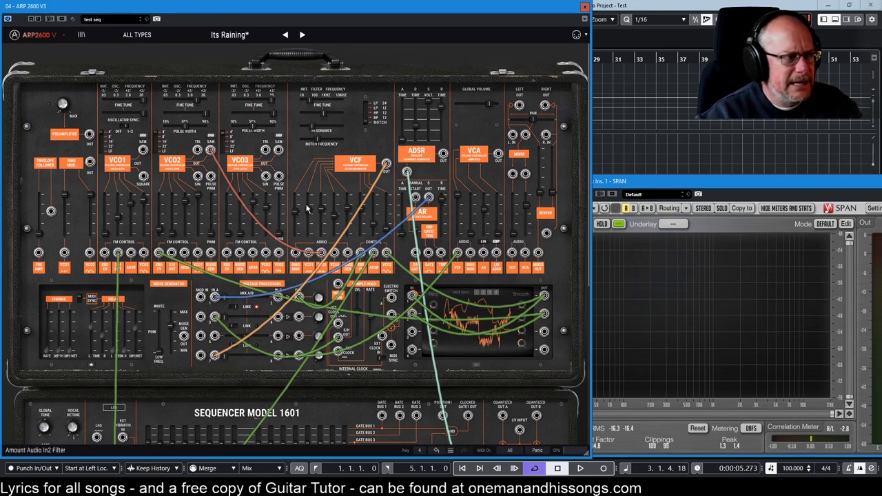
pyautogui.moveTo(186, 207)
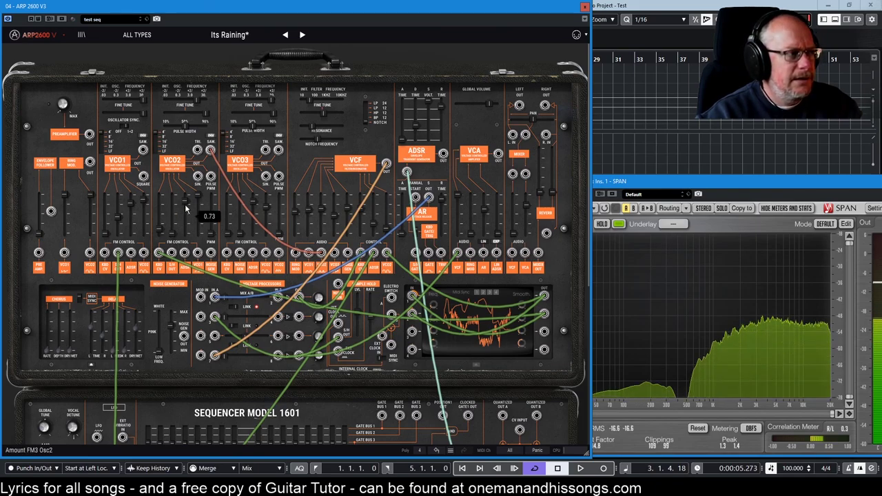
pyautogui.moveTo(185, 223); pyautogui.dragTo(186, 227)
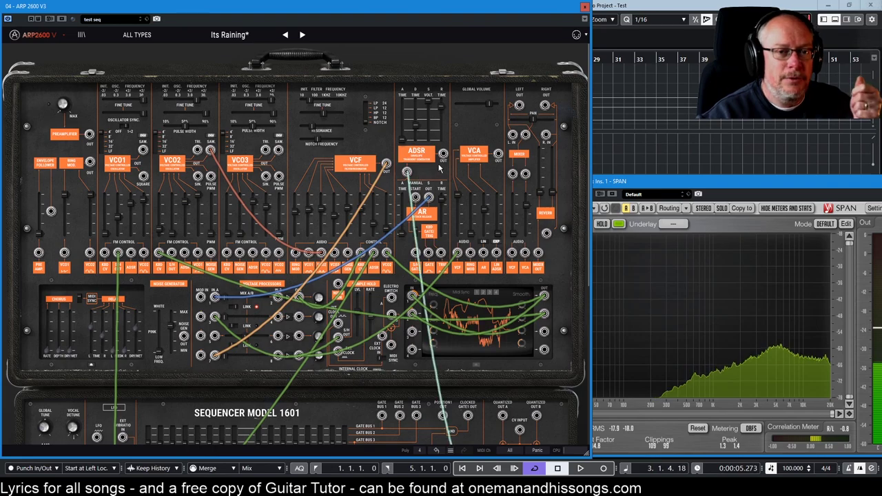
# - Toggle the Sequencer Model 1601's run state twice to compare the patch with and without its clock
pyautogui.scroll(-3, 445, 162)
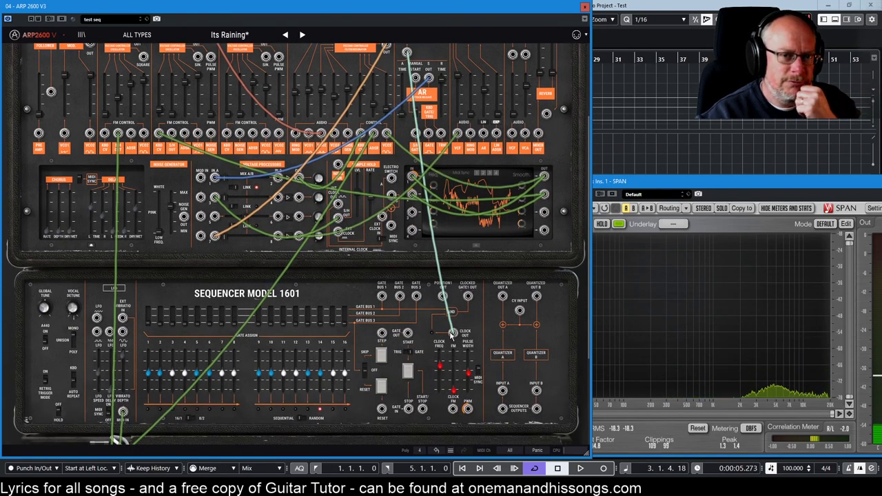
pyautogui.click(408, 372)
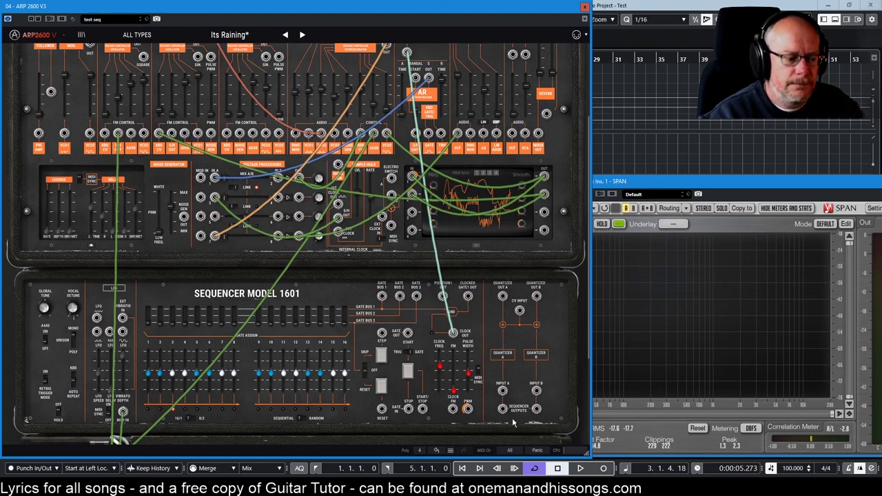
pyautogui.click(408, 371)
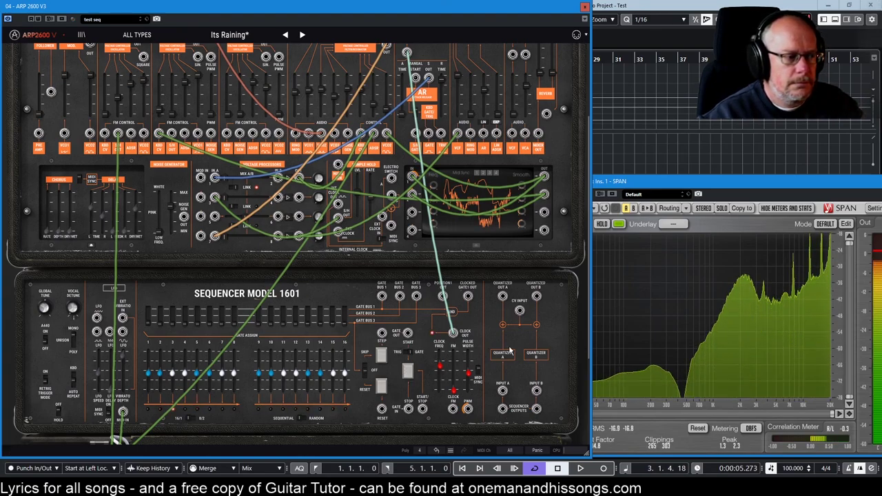
# - Check the ADSR envelope's decay, sustain and release settings
pyautogui.scroll(3, 510, 351)
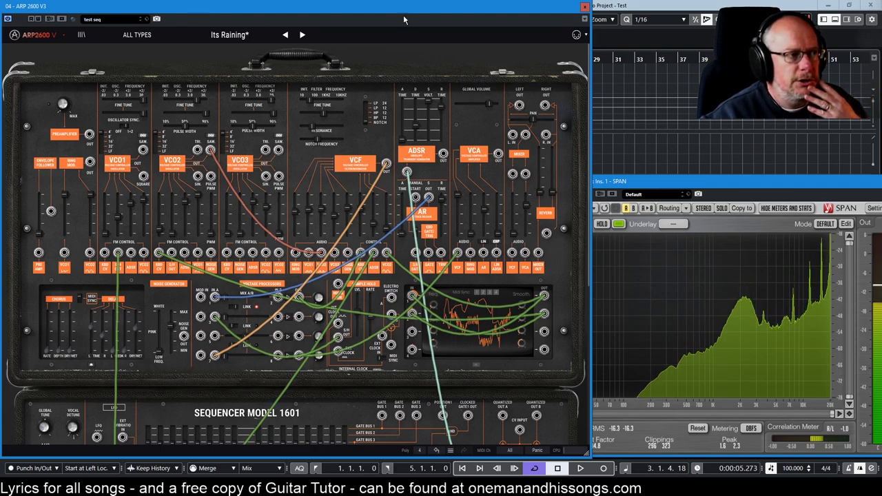
pyautogui.moveTo(416, 127)
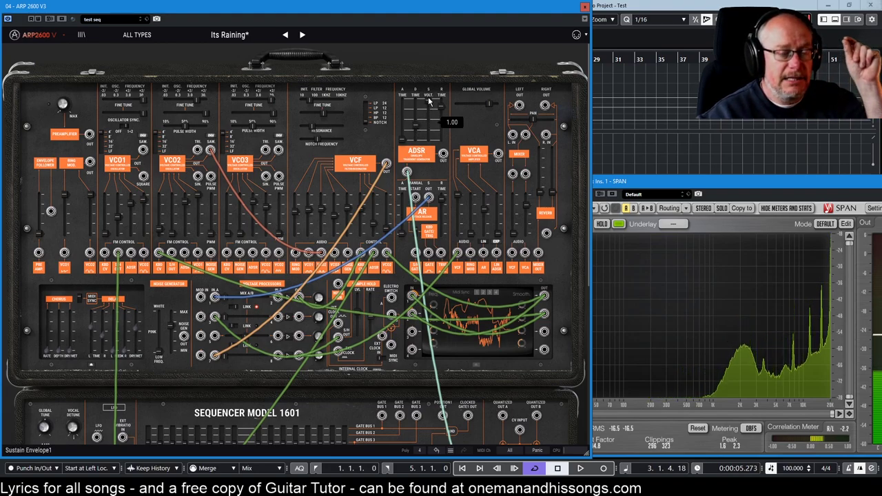
pyautogui.moveTo(442, 106)
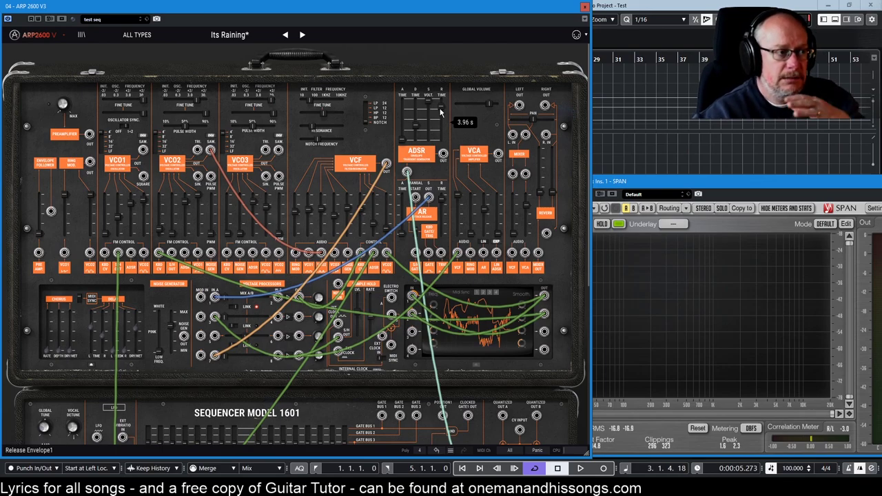
# - Examine how the sequencer clock, keyboard section and main synth panel are linked while the patch plays
pyautogui.scroll(-5, 463, 221)
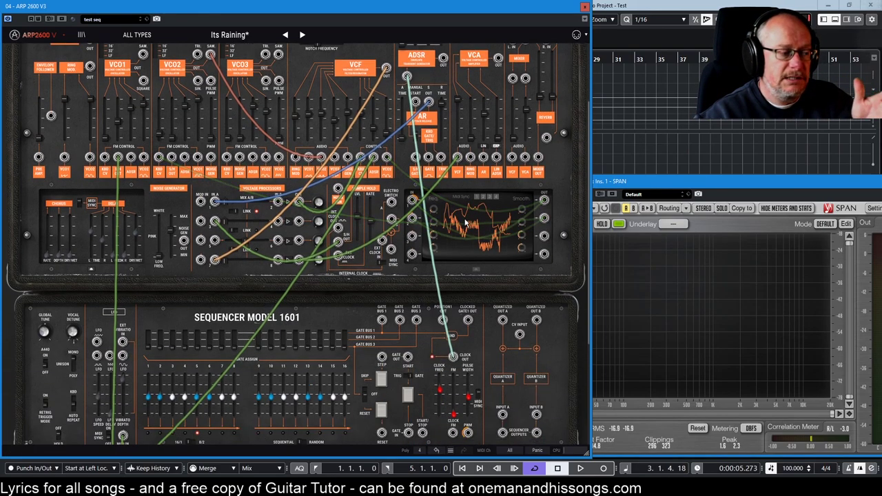
pyautogui.scroll(4, 470, 220)
pyautogui.scroll(1, 469, 221)
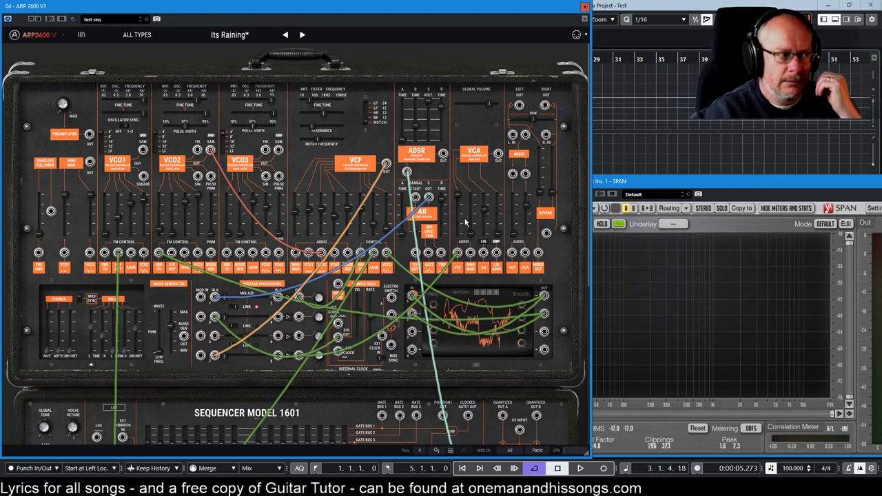
pyautogui.scroll(-3, 457, 369)
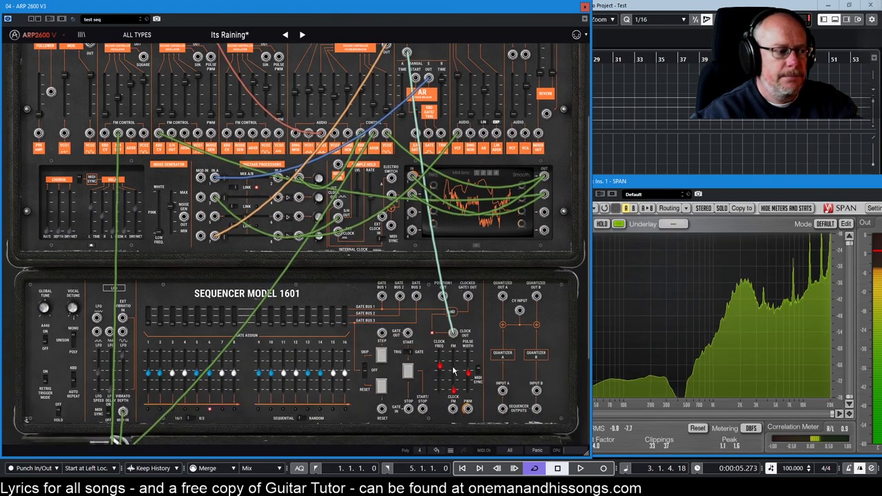
pyautogui.scroll(3, 466, 315)
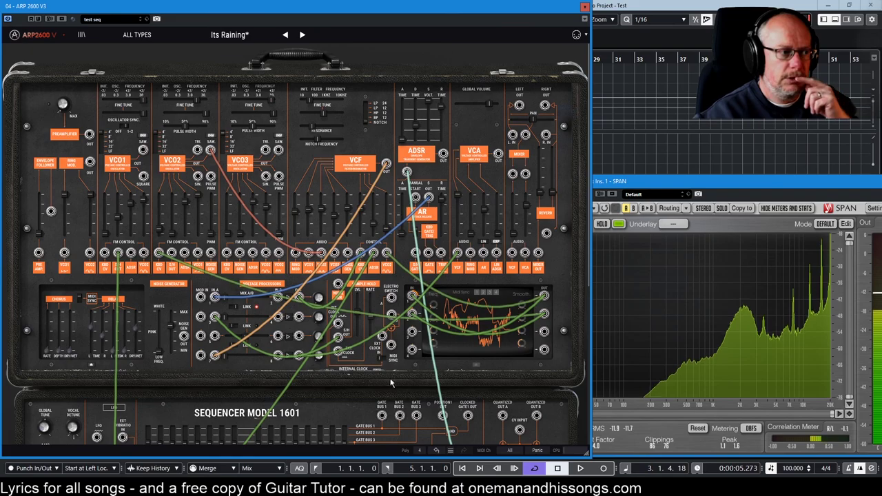
pyautogui.scroll(-3, 397, 360)
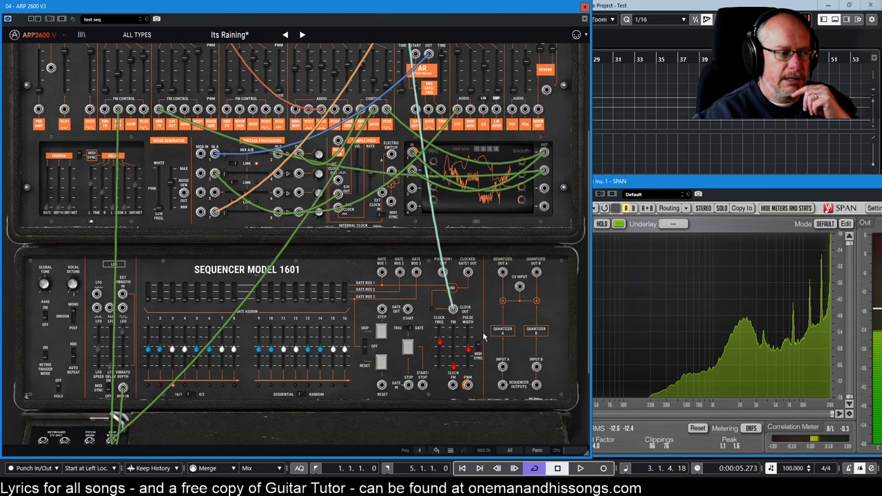
pyautogui.scroll(3, 441, 345)
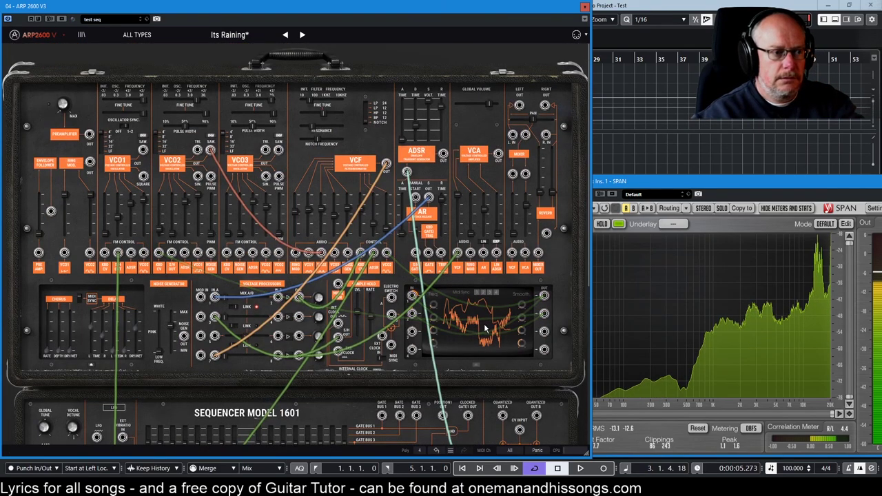
pyautogui.scroll(-4, 484, 329)
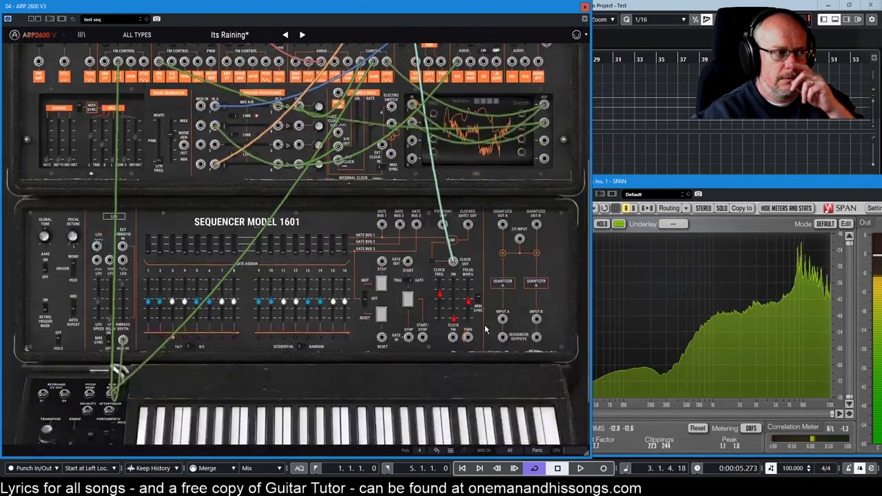
pyautogui.scroll(2, 488, 322)
pyautogui.scroll(2, 488, 322)
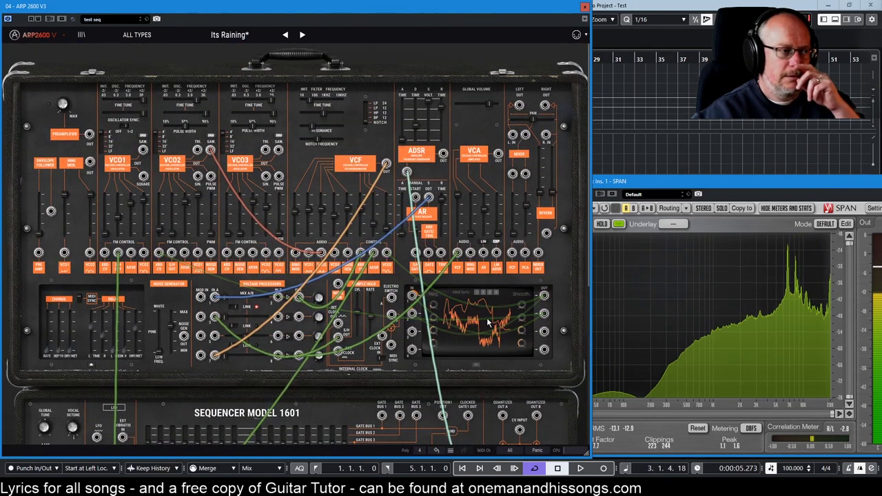
pyautogui.scroll(-5, 488, 322)
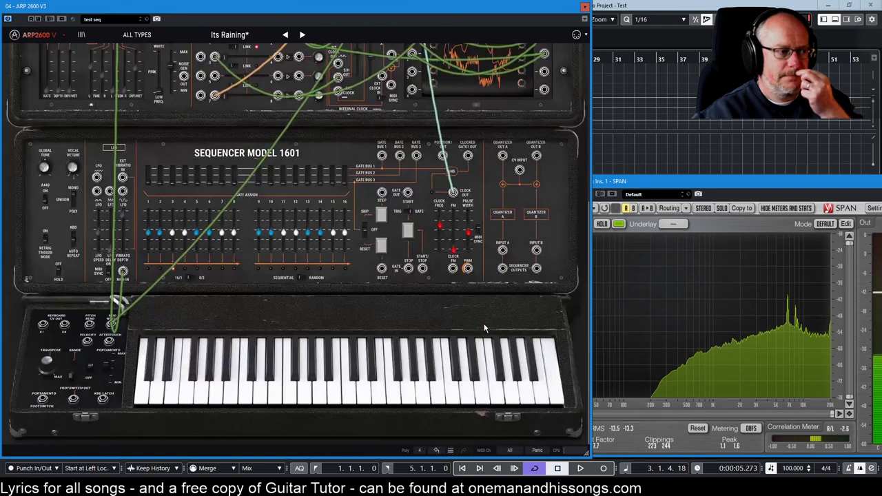
pyautogui.scroll(3, 485, 329)
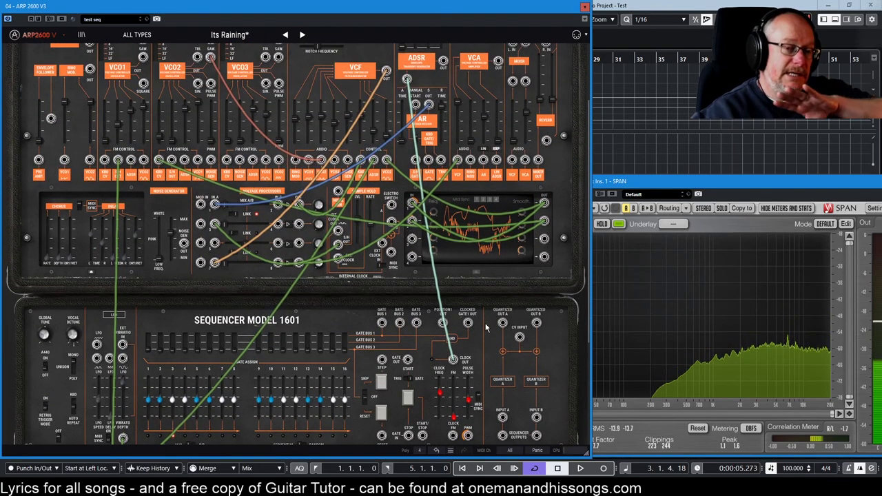
pyautogui.scroll(1, 485, 330)
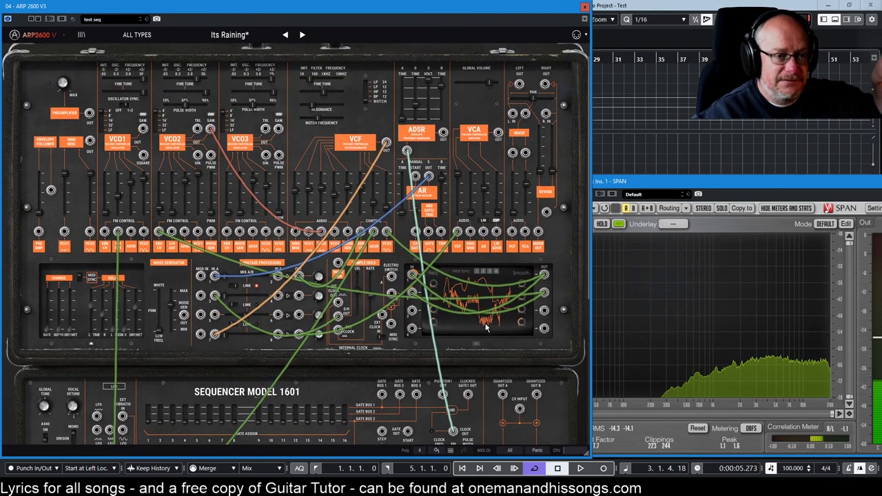
pyautogui.scroll(1, 486, 329)
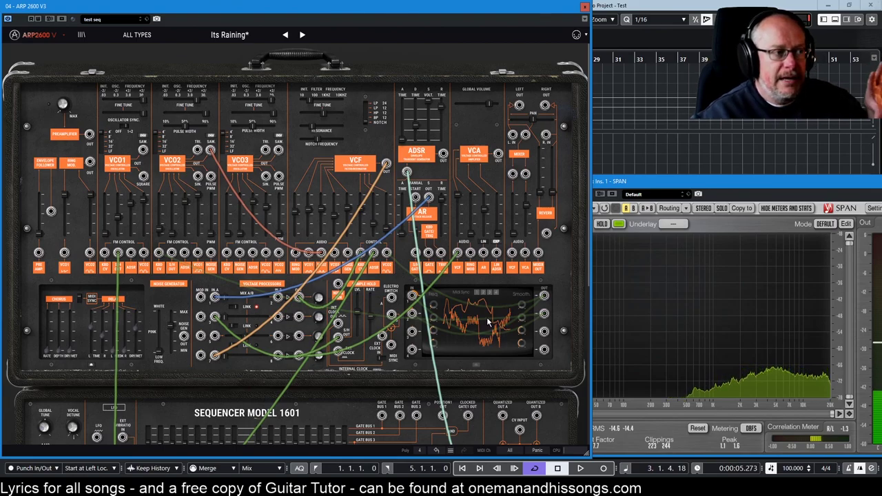